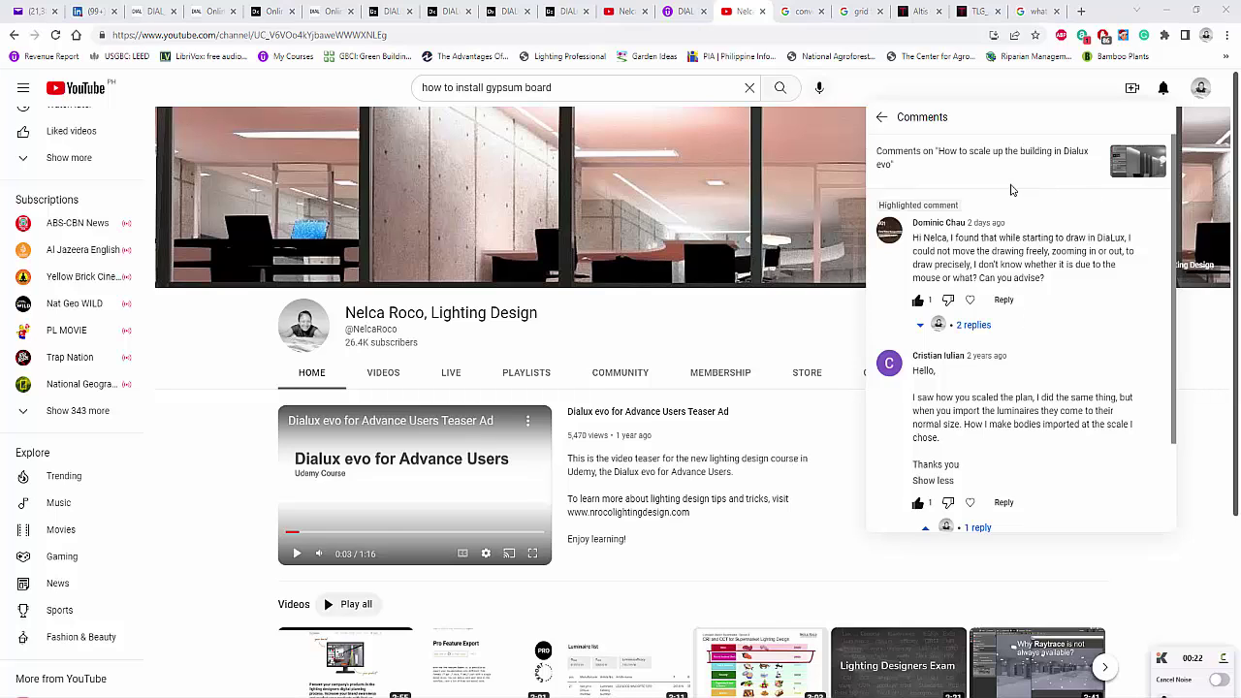
scroll(1032, 376, down, 2)
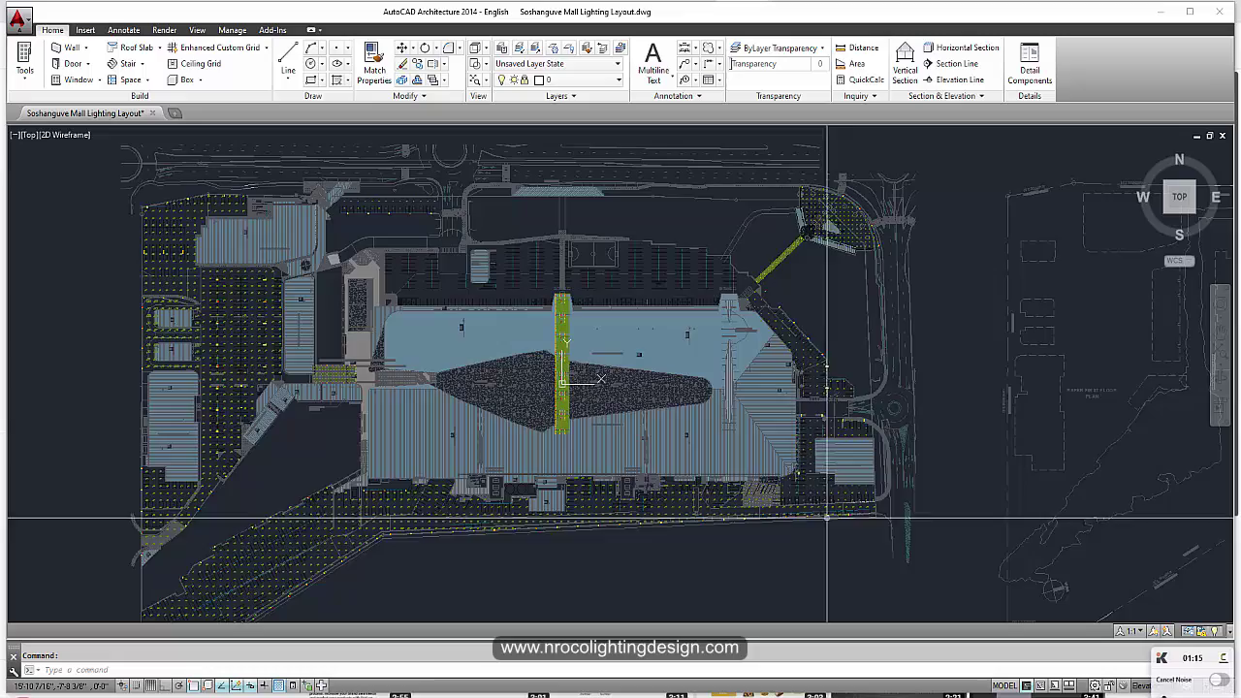
Examine the luminaires and lux values along the mall's southern boundary in the AutoCAD lighting layout.
mouse_move(816, 533)
middle_down()
mouse_move(814, 499)
mouse_move(819, 533)
middle_up()
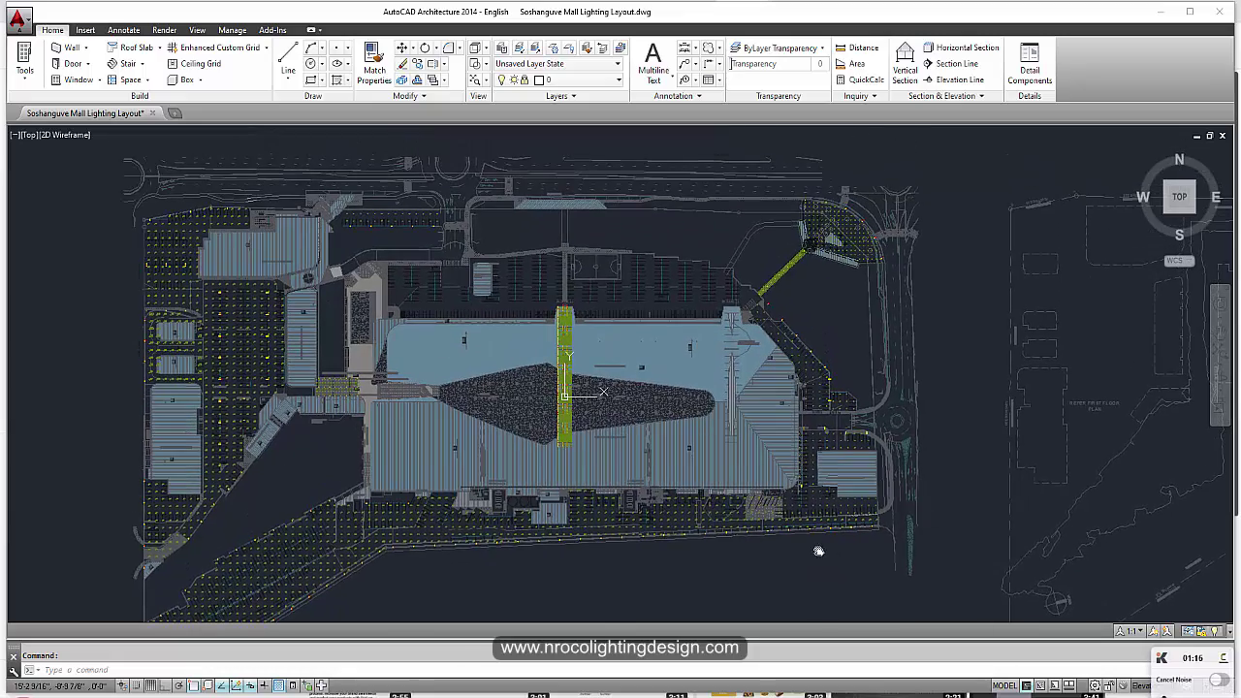
mouse_move(603, 588)
middle_down()
mouse_move(733, 562)
mouse_move(775, 540)
middle_up()
scroll(590, 564, up, 2)
scroll(587, 518, up, 2)
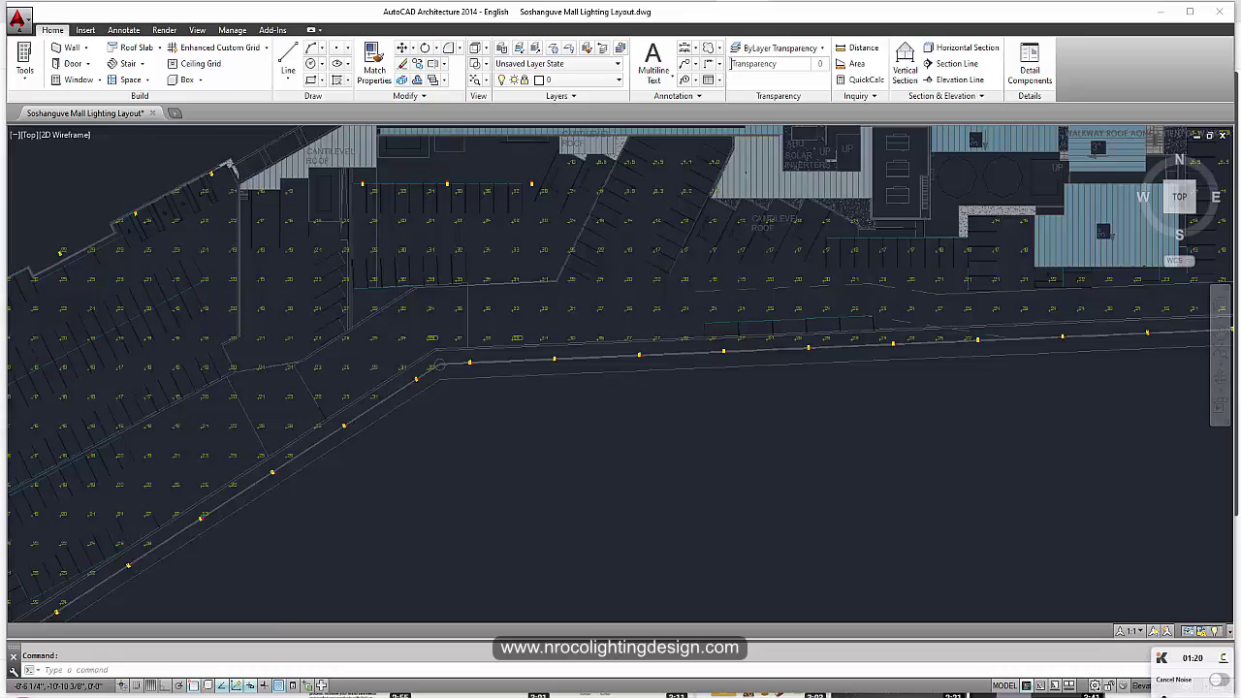
scroll(586, 518, down, 3)
middle_drag(630, 539, 535, 563)
scroll(728, 568, up, 1)
scroll(729, 569, down, 5)
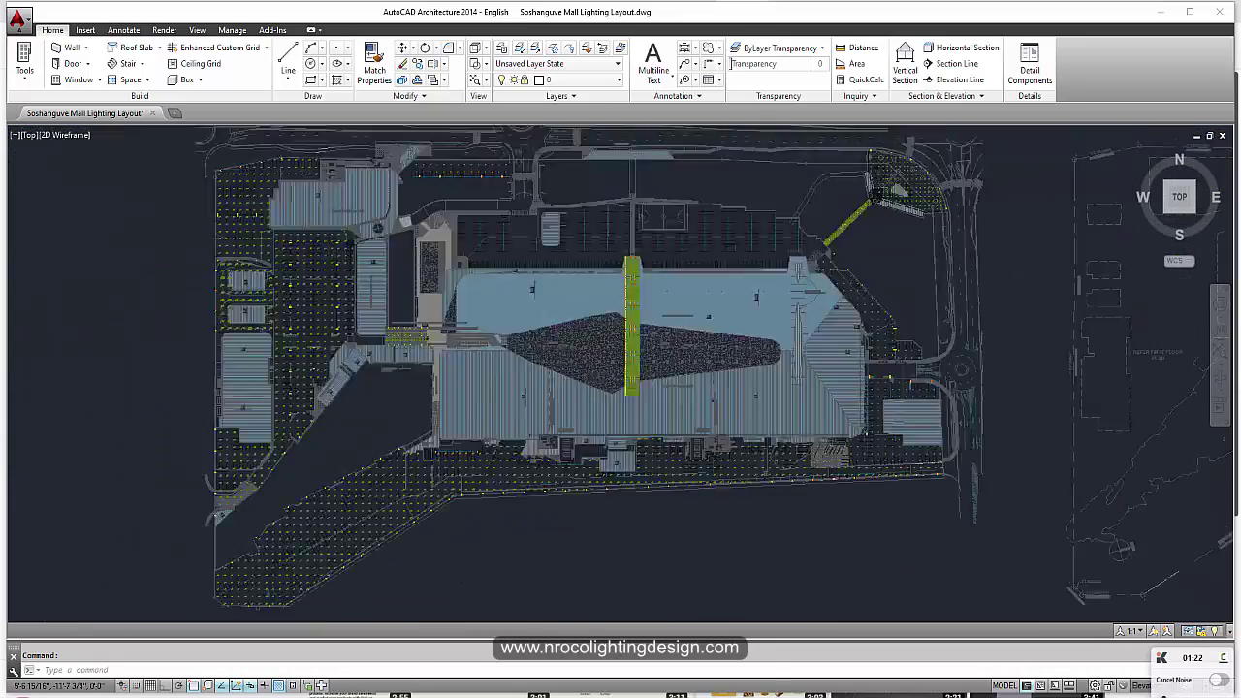
Inspect the paired luminaires and illuminance points in the western parking areas of the mall layout.
scroll(526, 412, up, 7)
scroll(527, 411, up, 1)
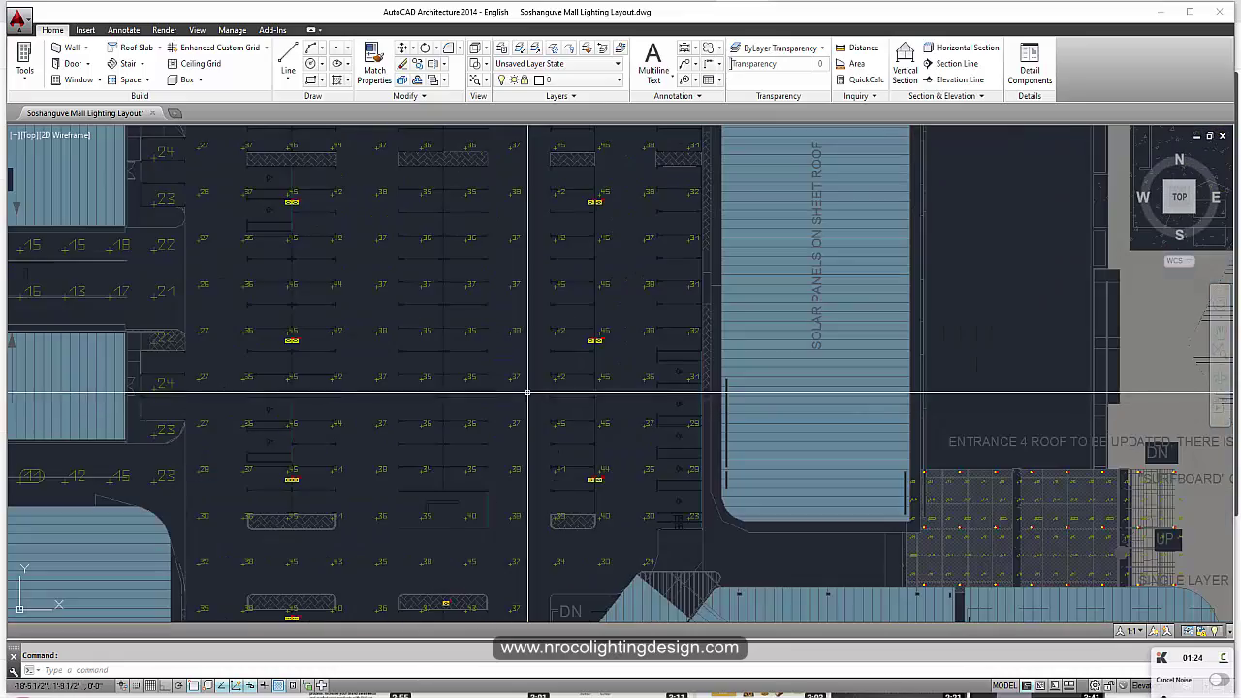
scroll(520, 383, down, 1)
middle_drag(537, 417, 559, 479)
scroll(385, 300, up, 8)
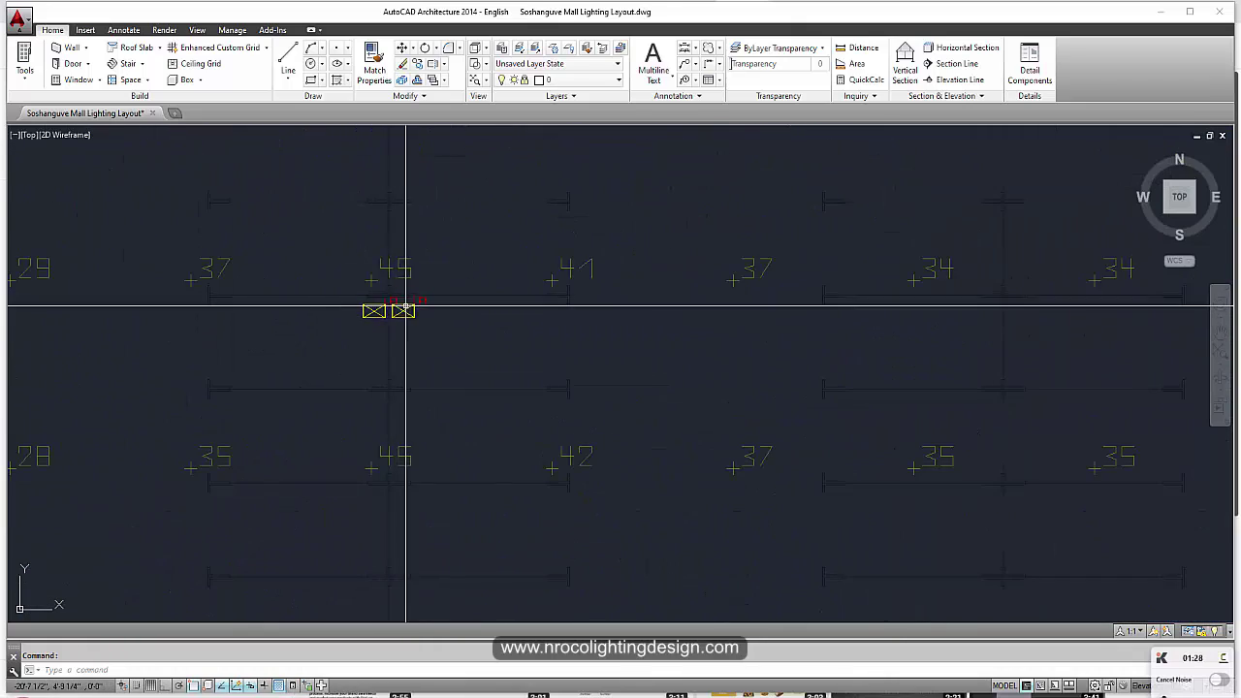
scroll(410, 304, up, 4)
scroll(424, 341, down, 5)
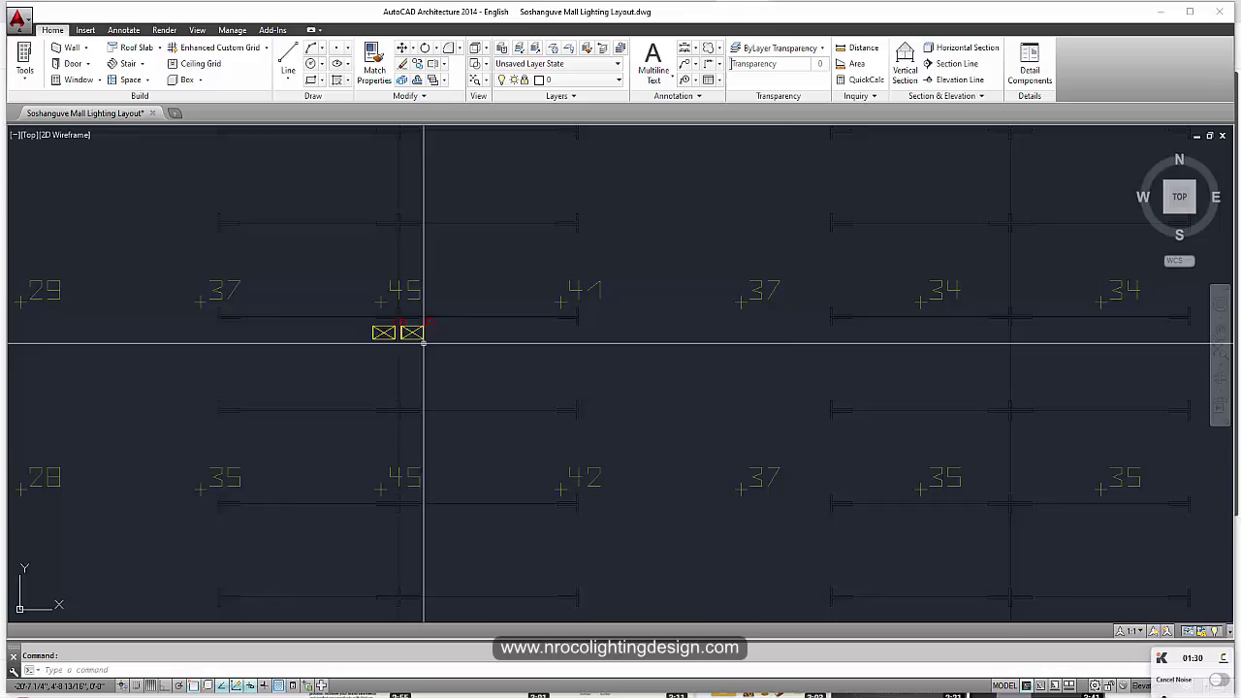
mouse_move(362, 370)
middle_down()
mouse_move(431, 452)
mouse_move(504, 451)
middle_up()
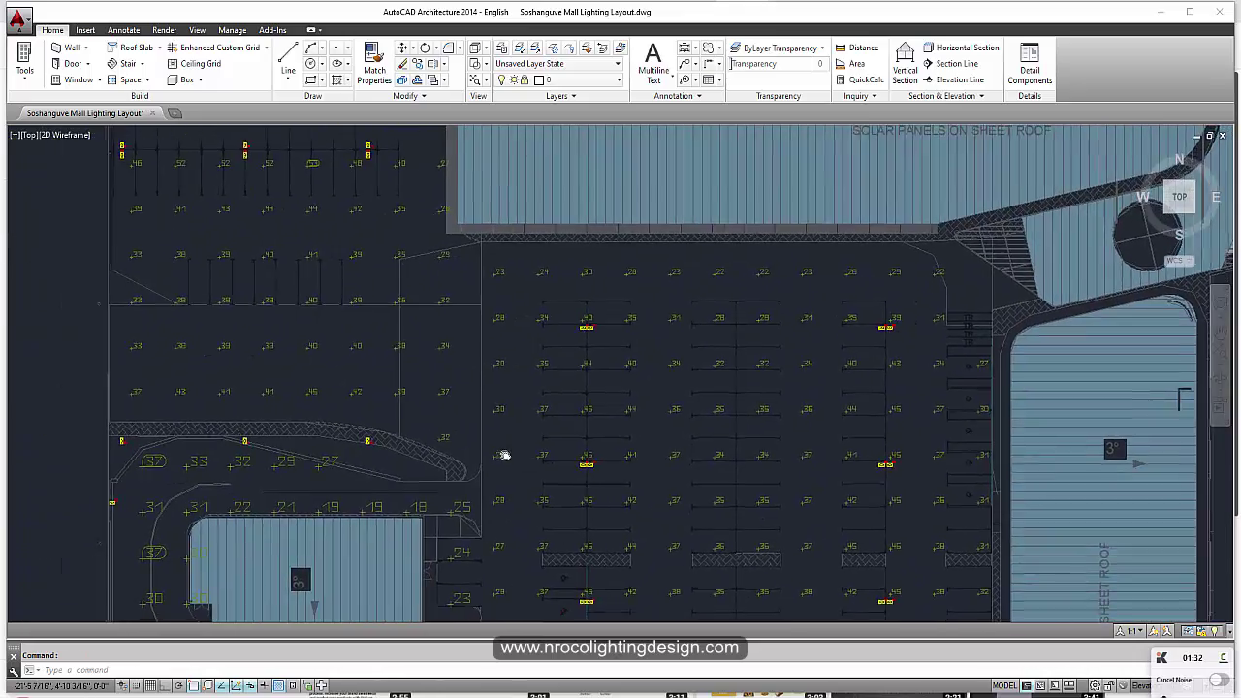
scroll(492, 410, down, 5)
middle_drag(898, 450, 444, 390)
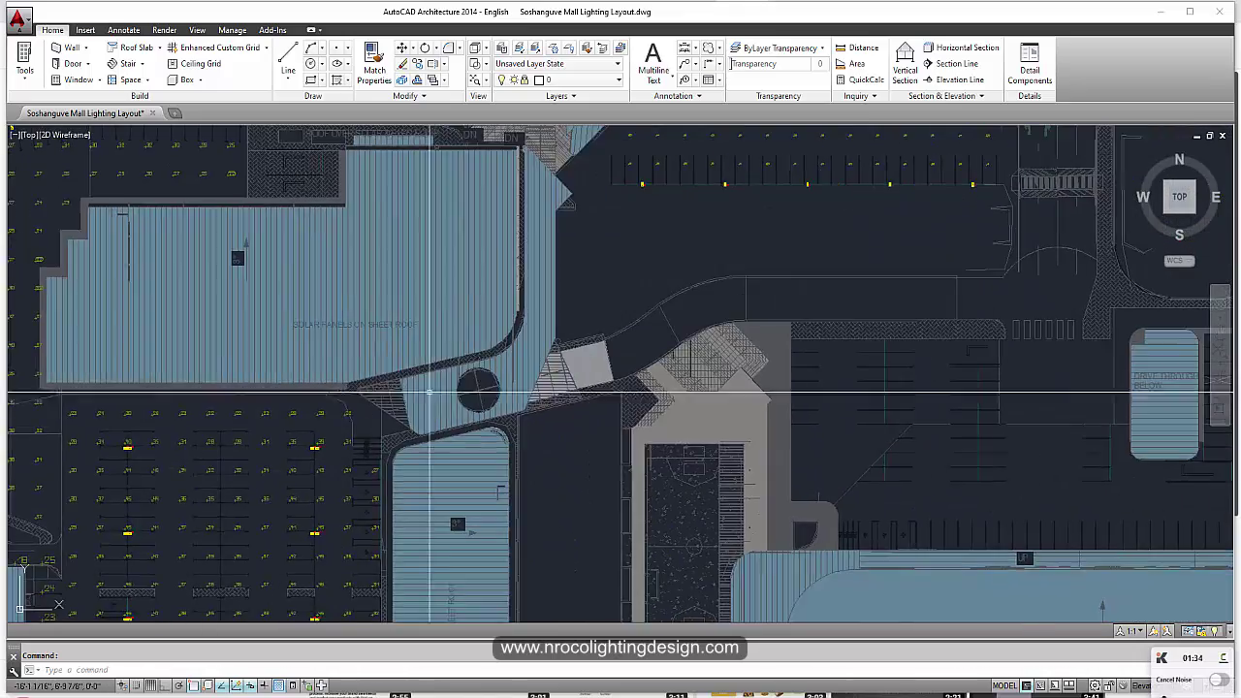
Survey the main mall building and examine the luminaire rows and calculation points along the central skylight strip.
scroll(446, 387, down, 2)
middle_drag(754, 479, 646, 404)
scroll(644, 404, down, 2)
scroll(793, 485, up, 2)
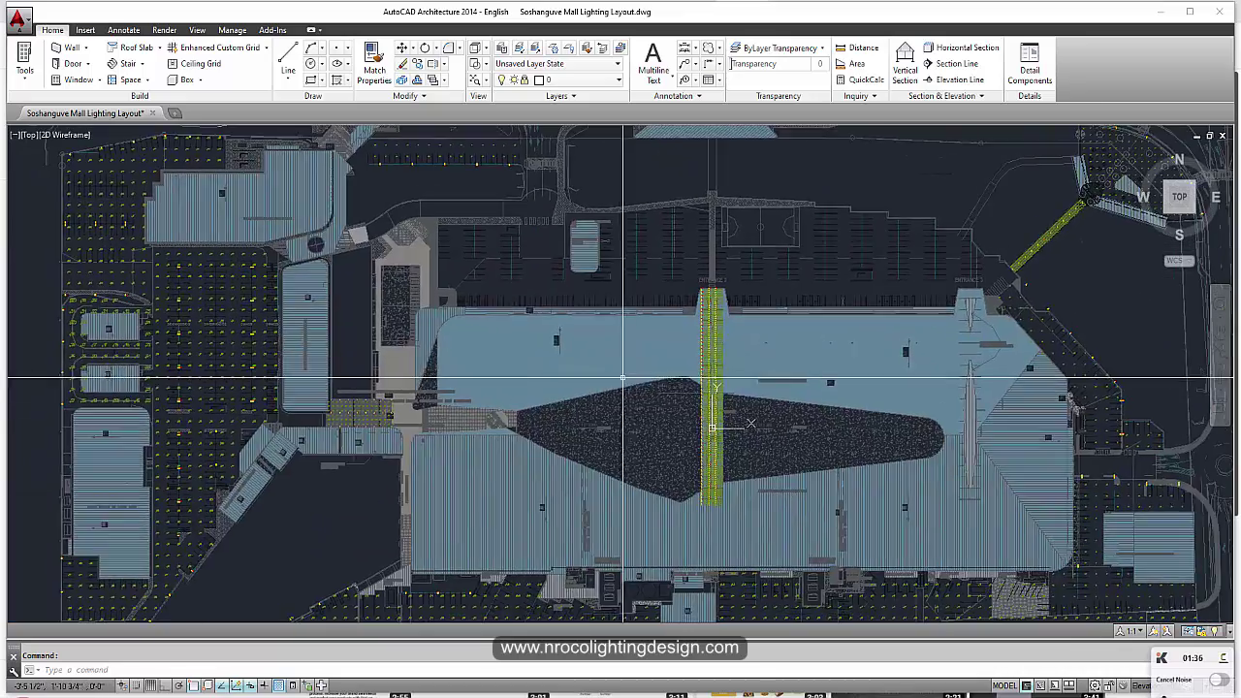
scroll(659, 404, down, 3)
scroll(587, 346, up, 10)
scroll(600, 398, up, 2)
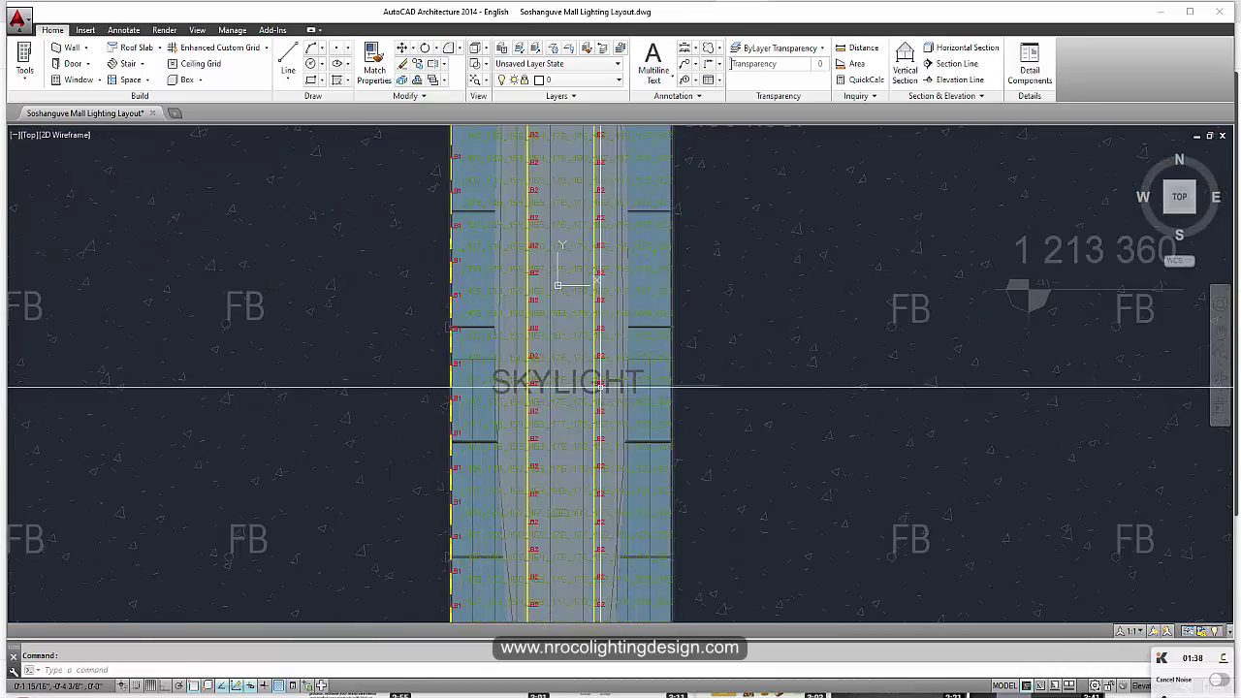
scroll(599, 407, down, 12)
scroll(638, 455, up, 4)
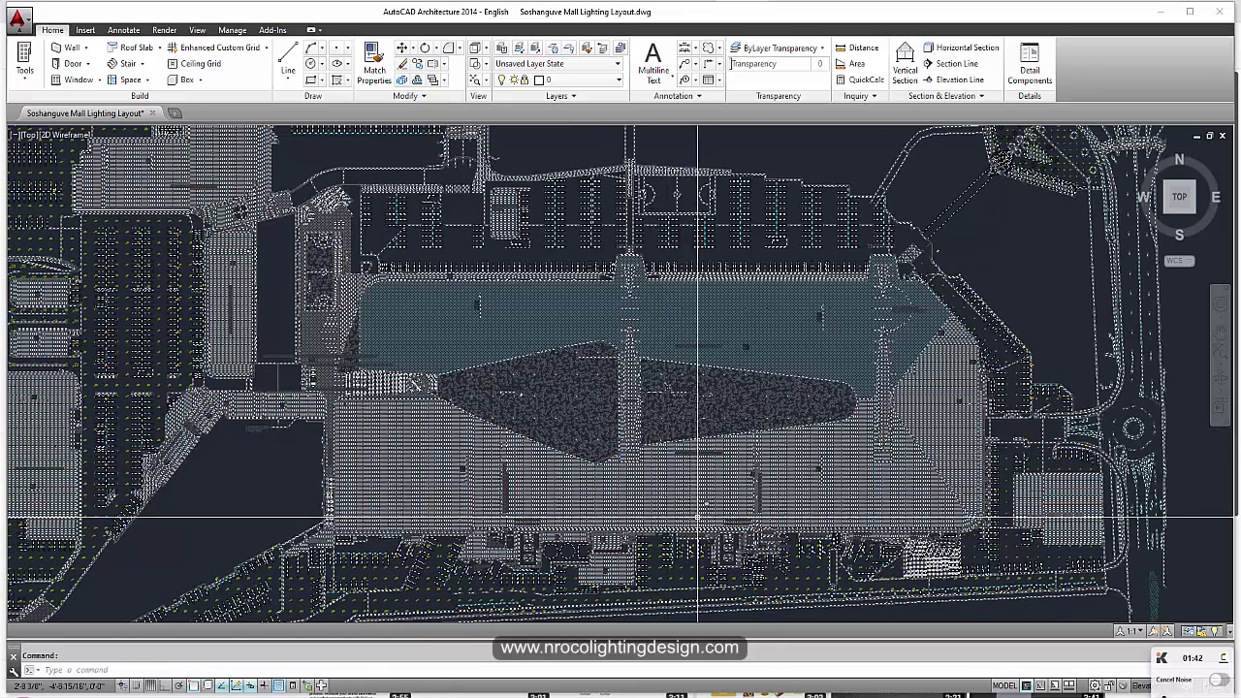
Inspect individual boundary luminaires south of the mall, the eastern site and the parking luminaires near the cantilever roof.
scroll(582, 438, up, 2)
scroll(579, 437, up, 3)
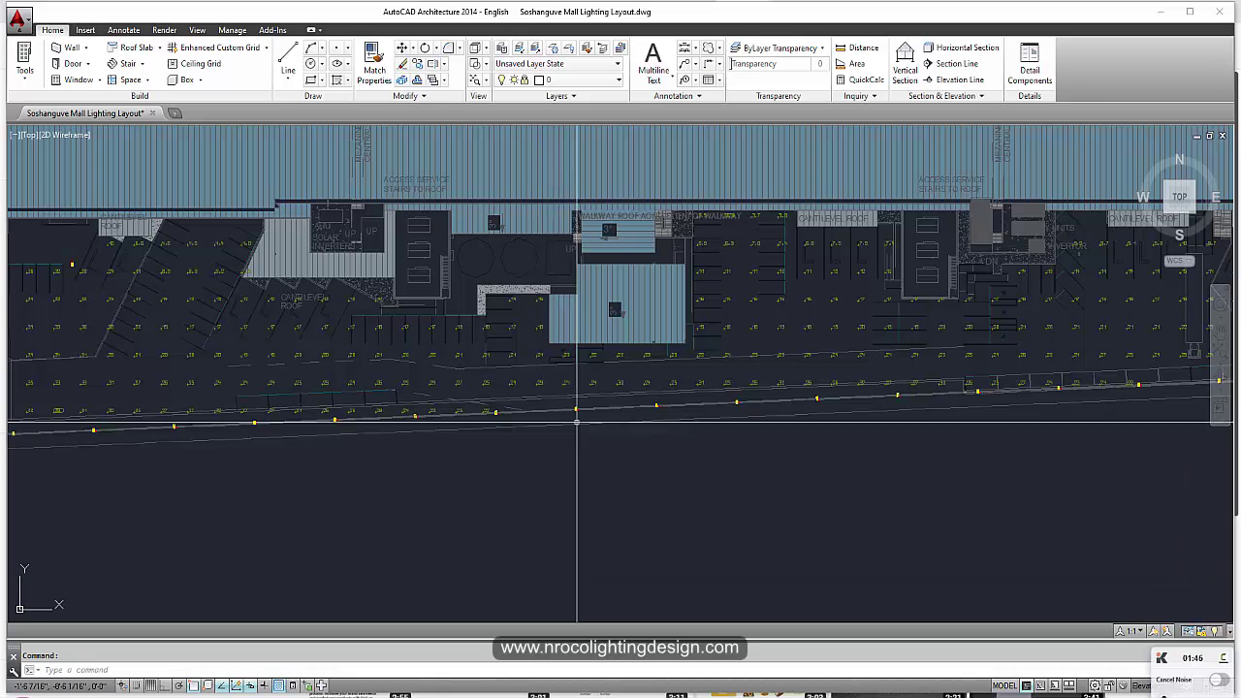
scroll(577, 421, up, 2)
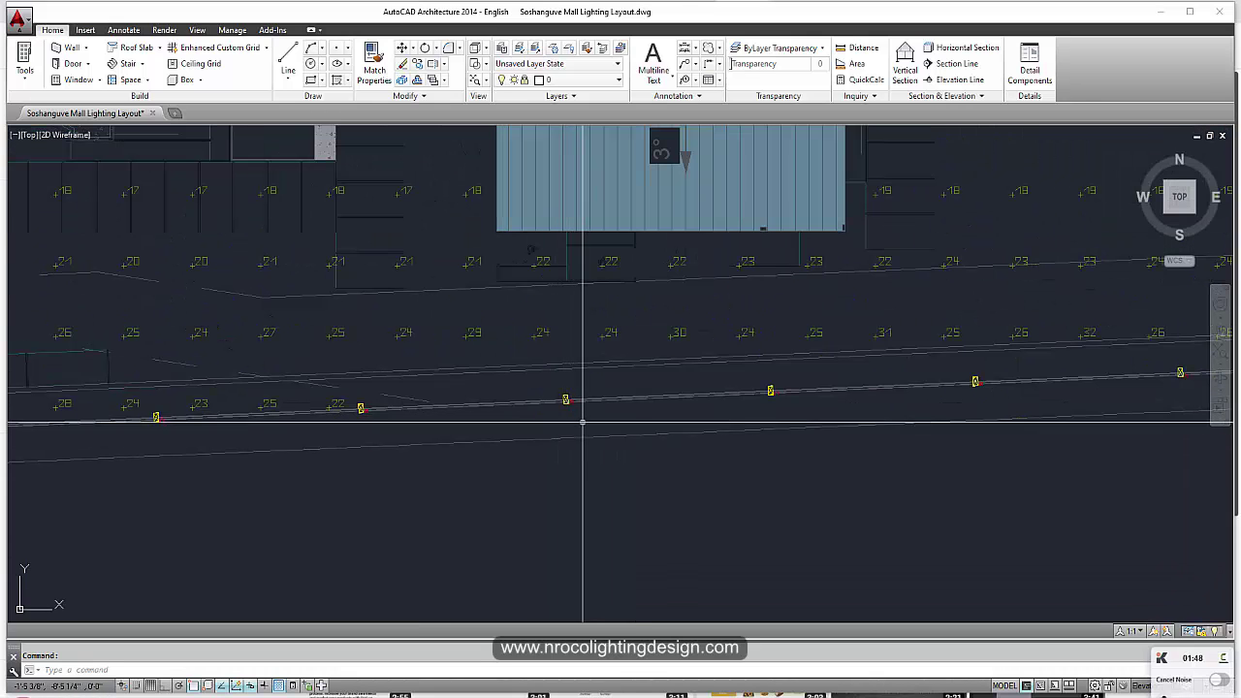
scroll(588, 419, up, 3)
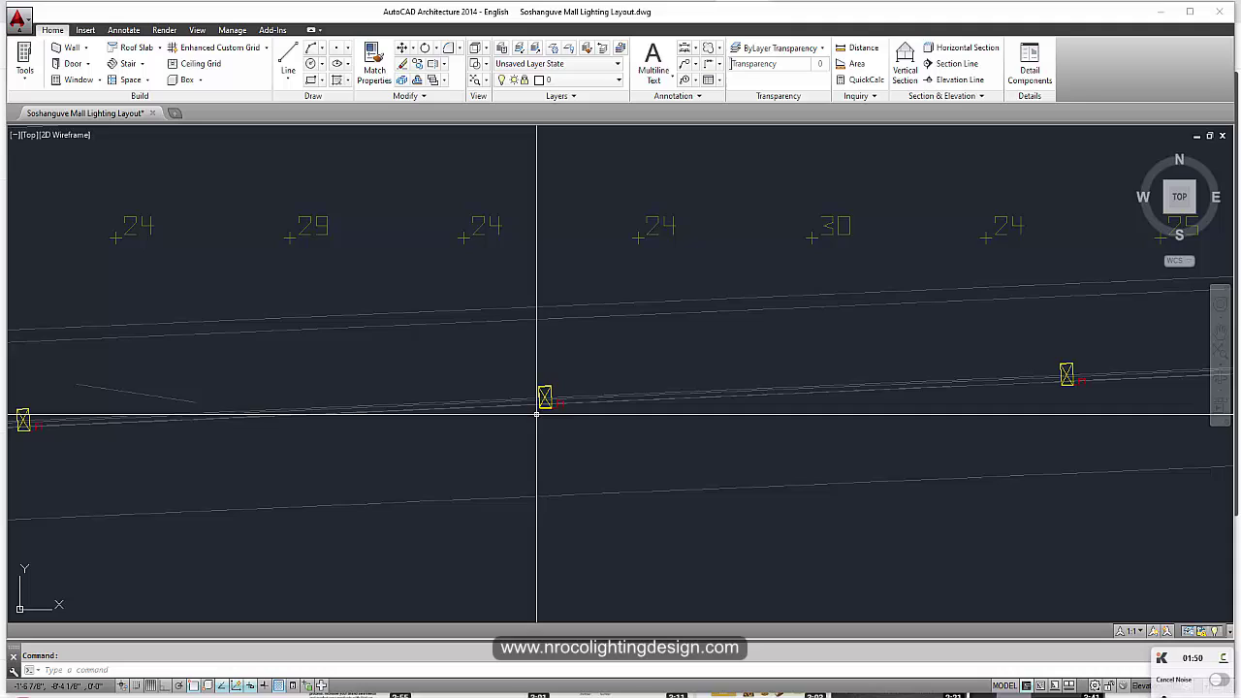
scroll(547, 408, down, 6)
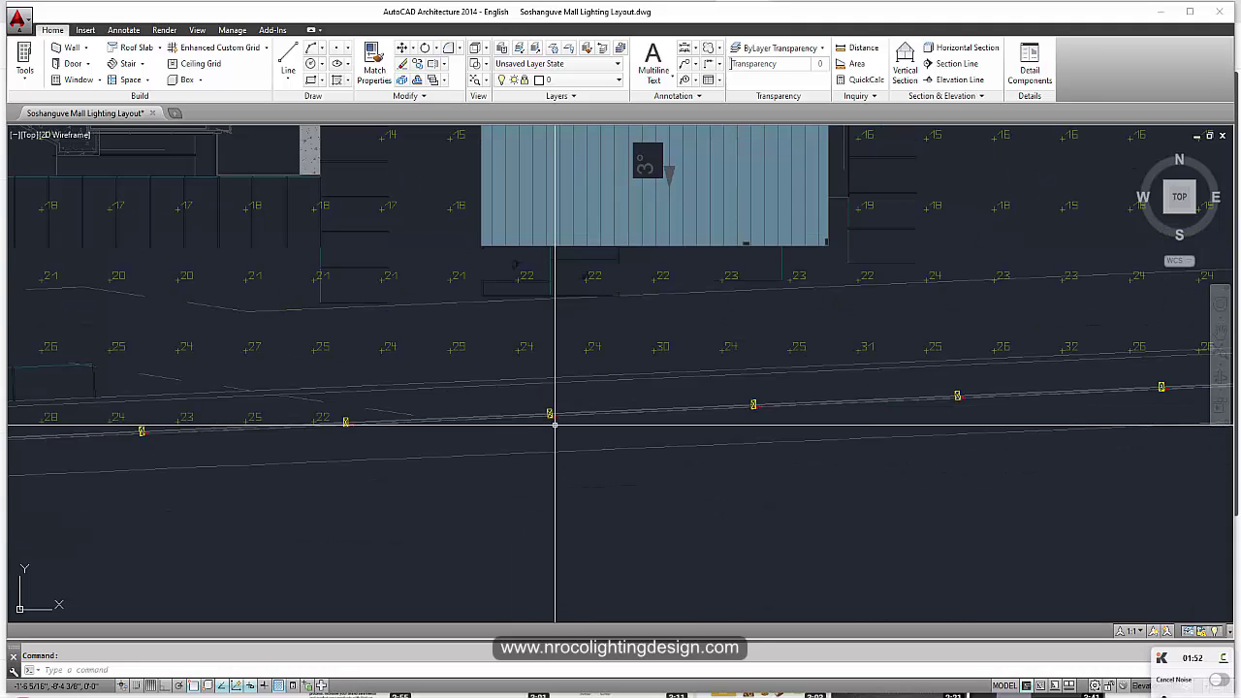
mouse_move(802, 504)
middle_down()
mouse_move(565, 509)
mouse_move(479, 526)
middle_up()
middle_drag(792, 507, 485, 504)
scroll(487, 505, down, 4)
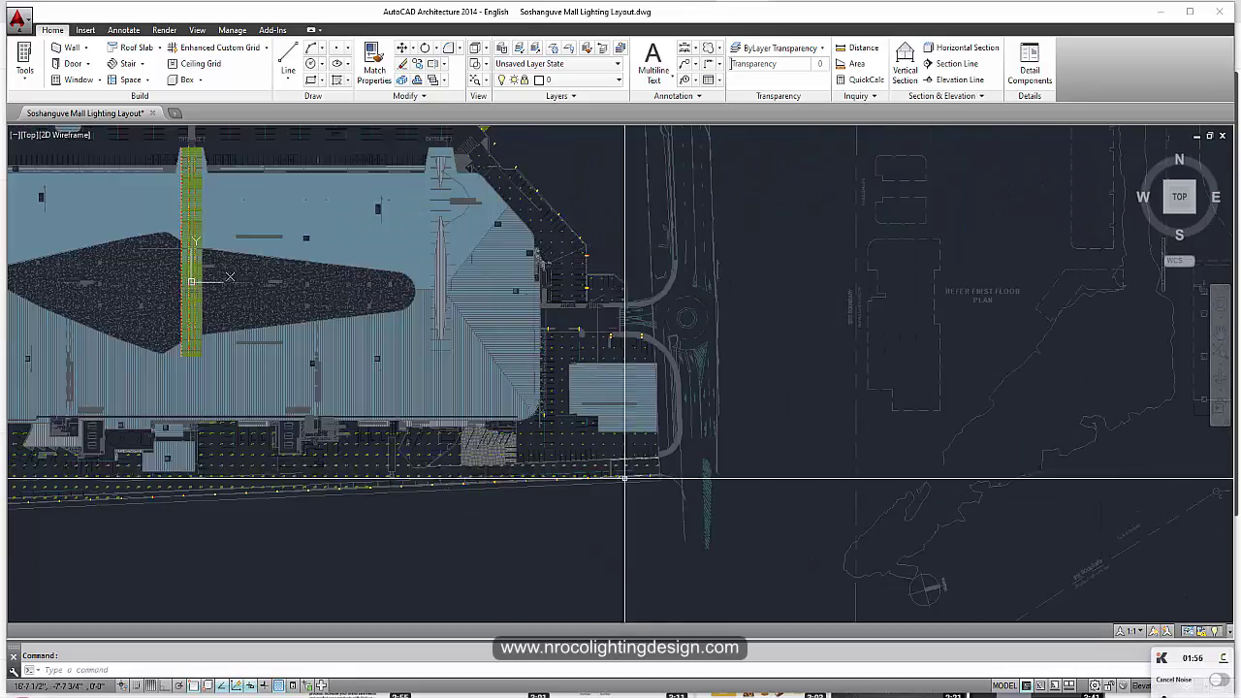
mouse_move(776, 412)
middle_down()
mouse_move(906, 485)
mouse_move(1085, 502)
middle_up()
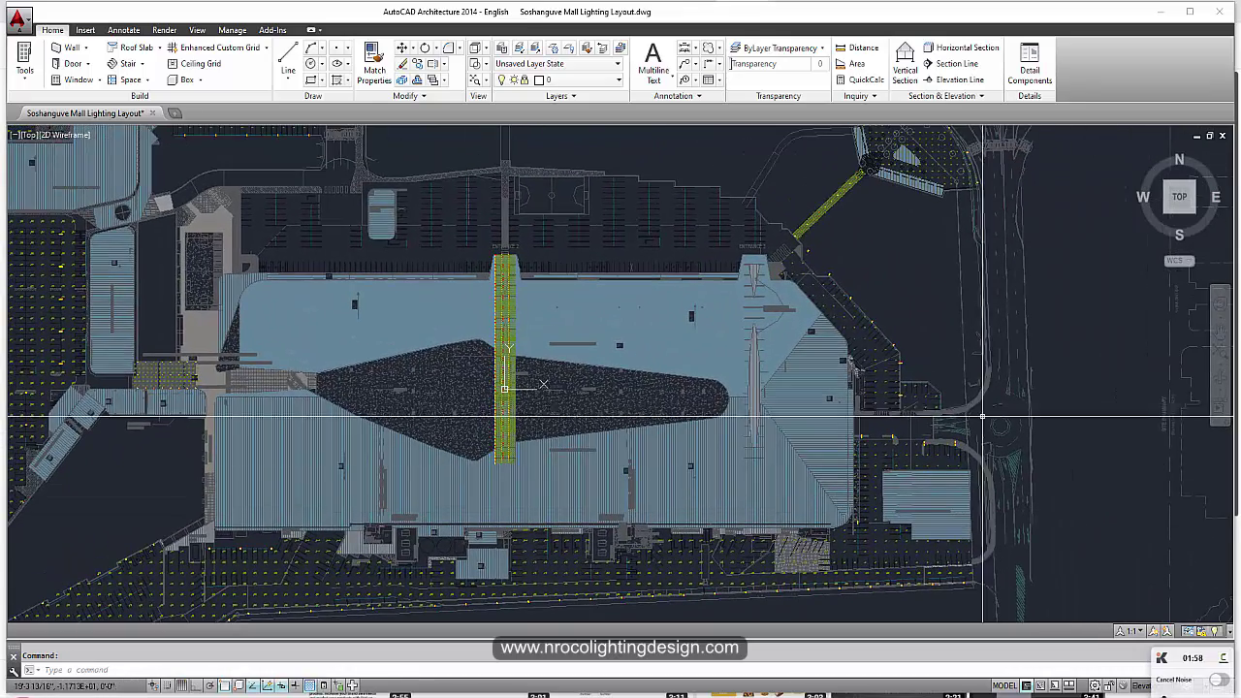
middle_drag(925, 335, 968, 333)
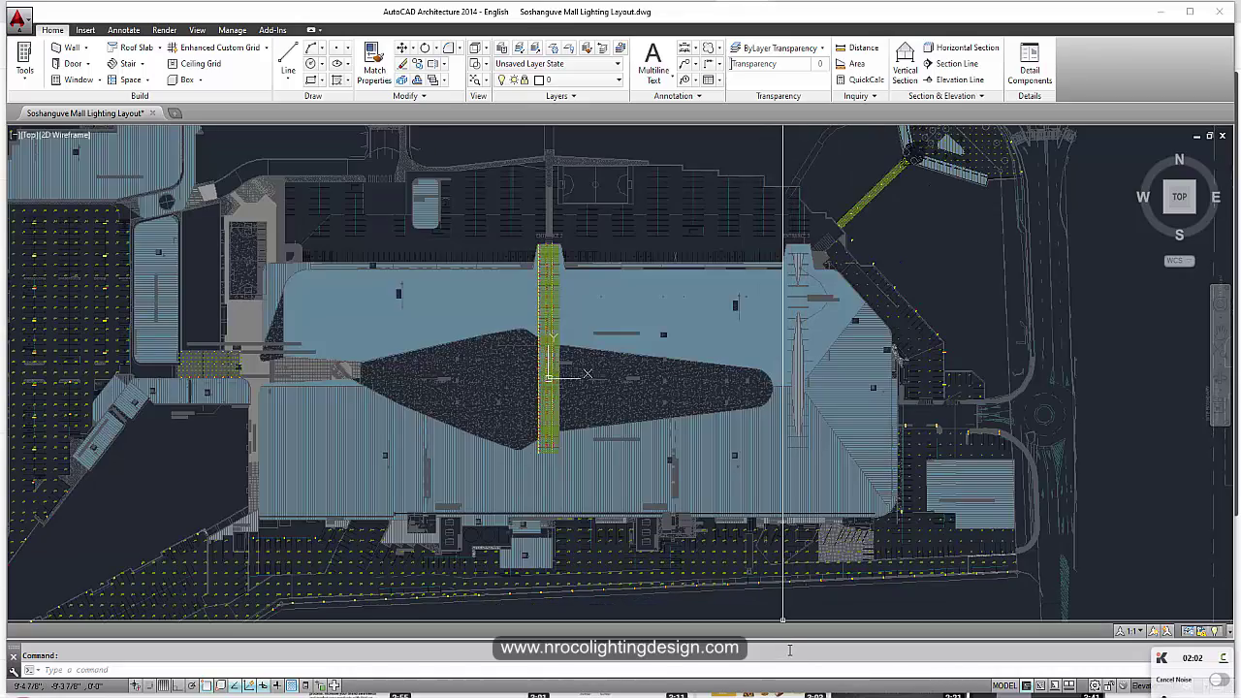
middle_drag(207, 572, 385, 550)
scroll(385, 551, up, 8)
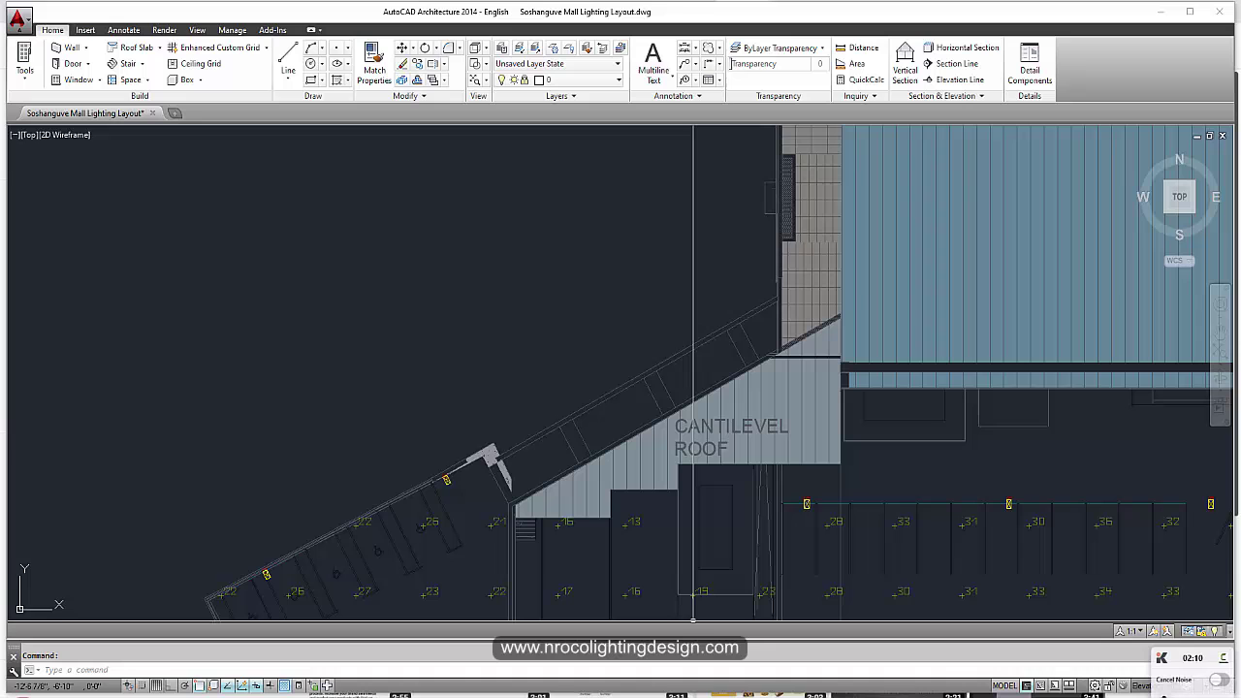
Switch to the petrol station project in DIALux evo and show the site as a floor plan, dismissing the save prompt.
mouse_move(806, 694)
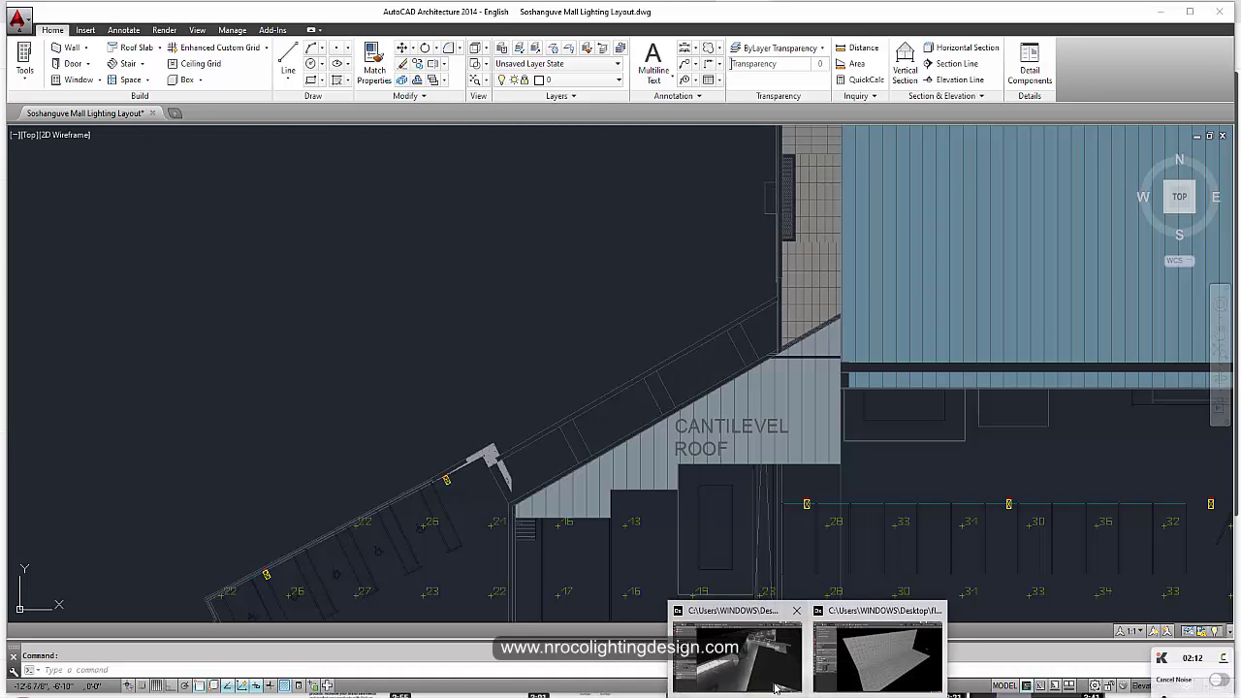
click(737, 655)
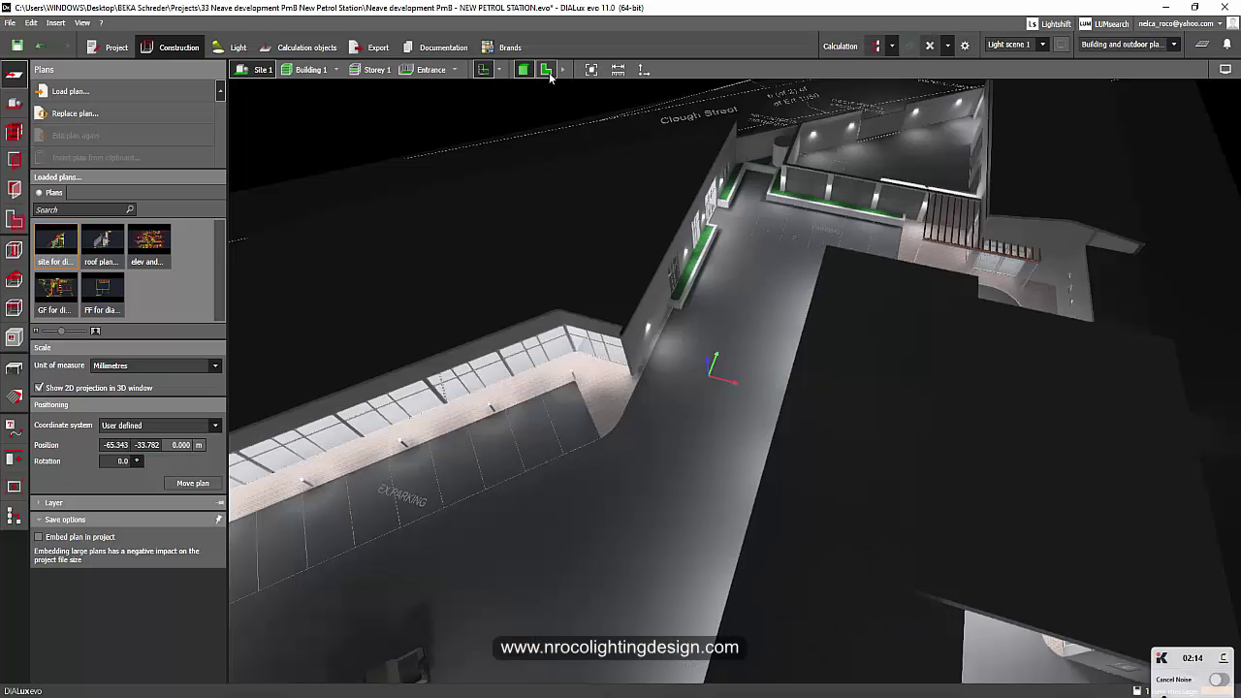
click(546, 70)
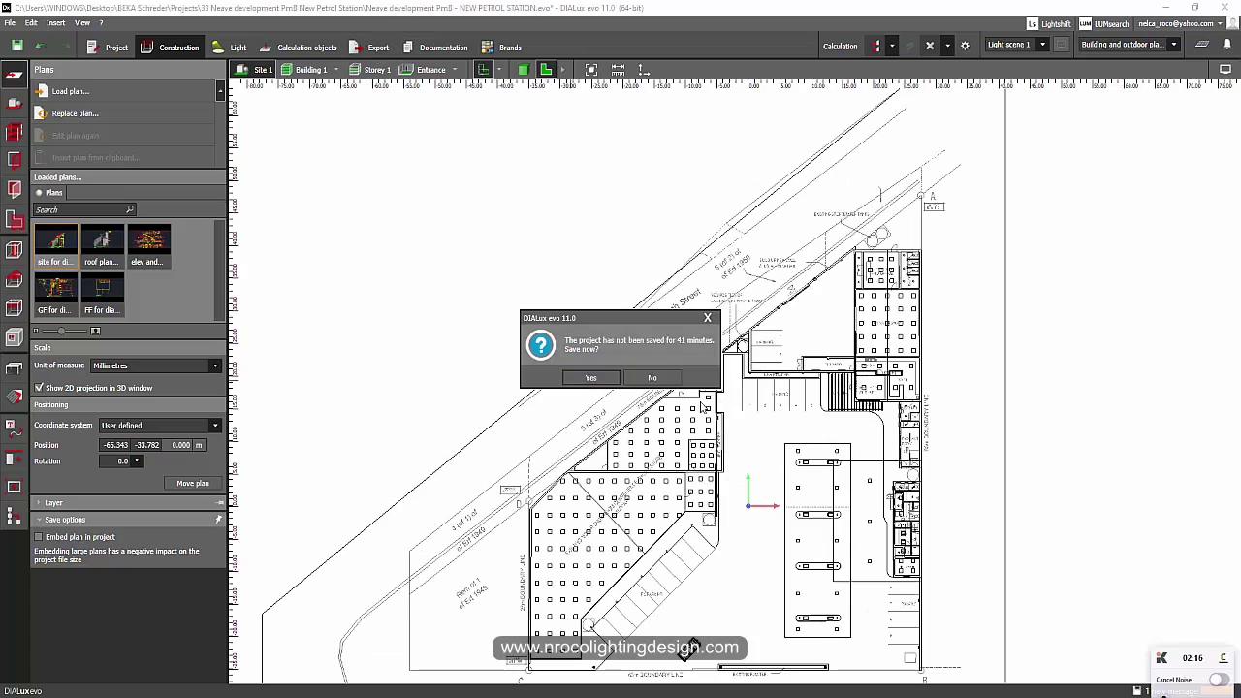
click(709, 318)
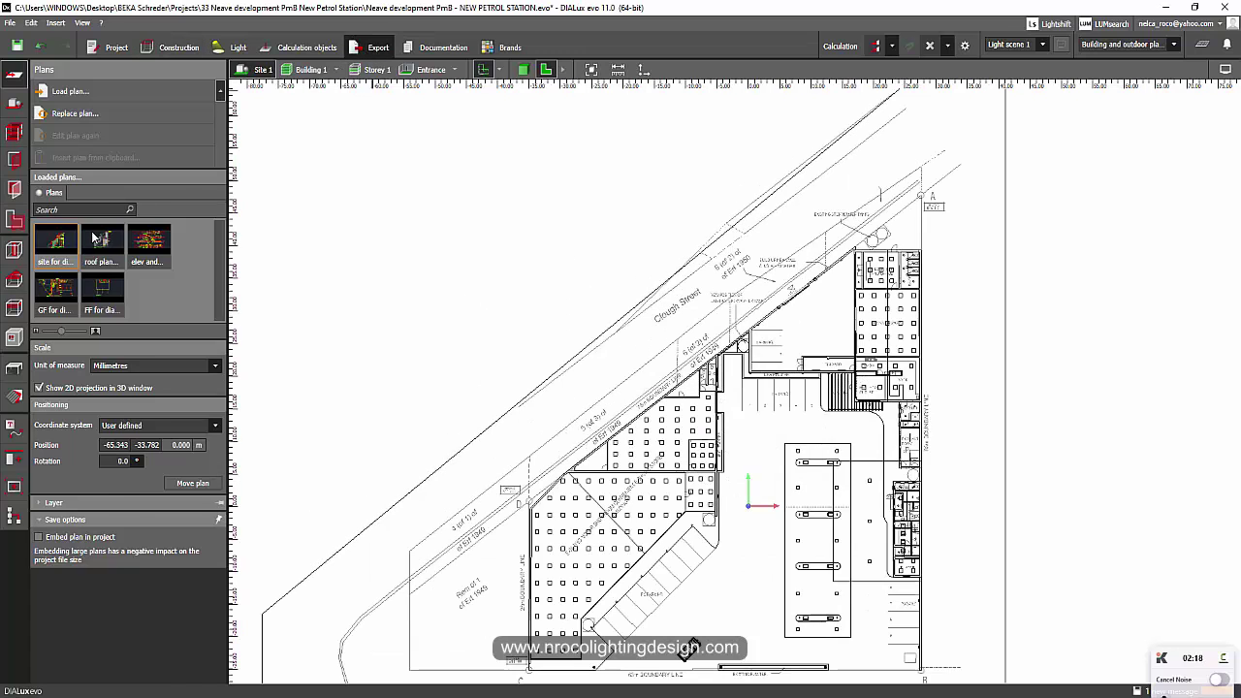
In the plan export settings, exclude the site contours and objects layers with the site shown in 3D.
click(13, 134)
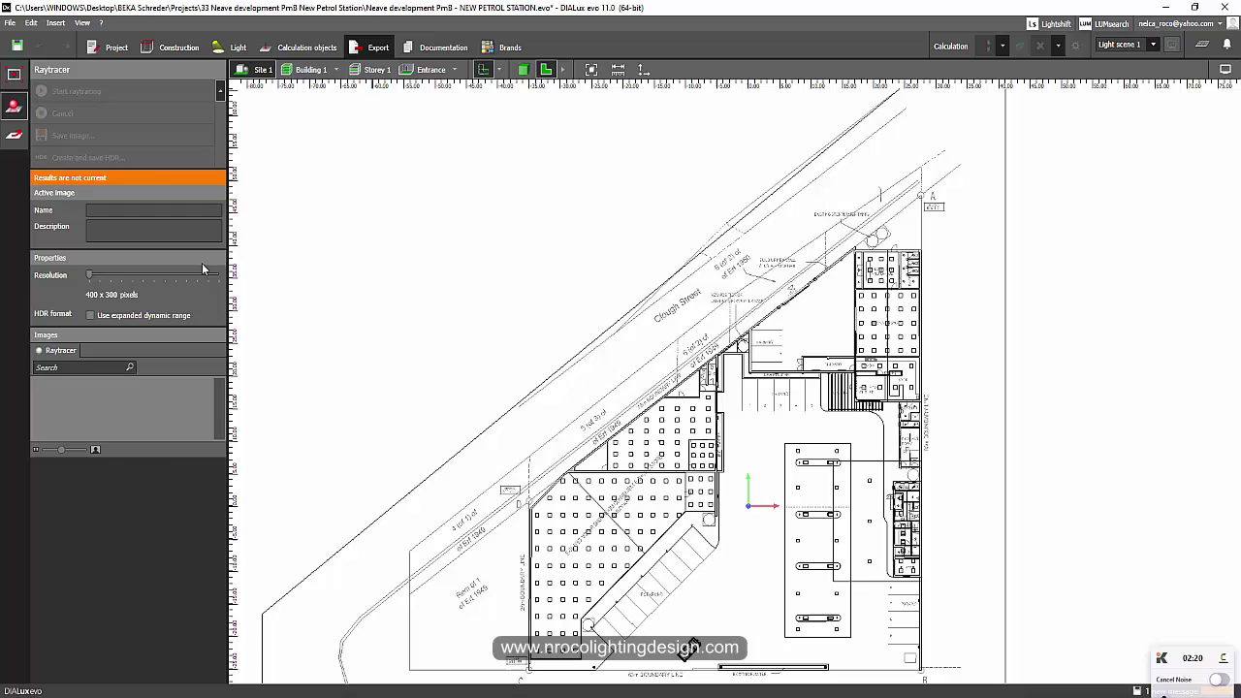
click(523, 69)
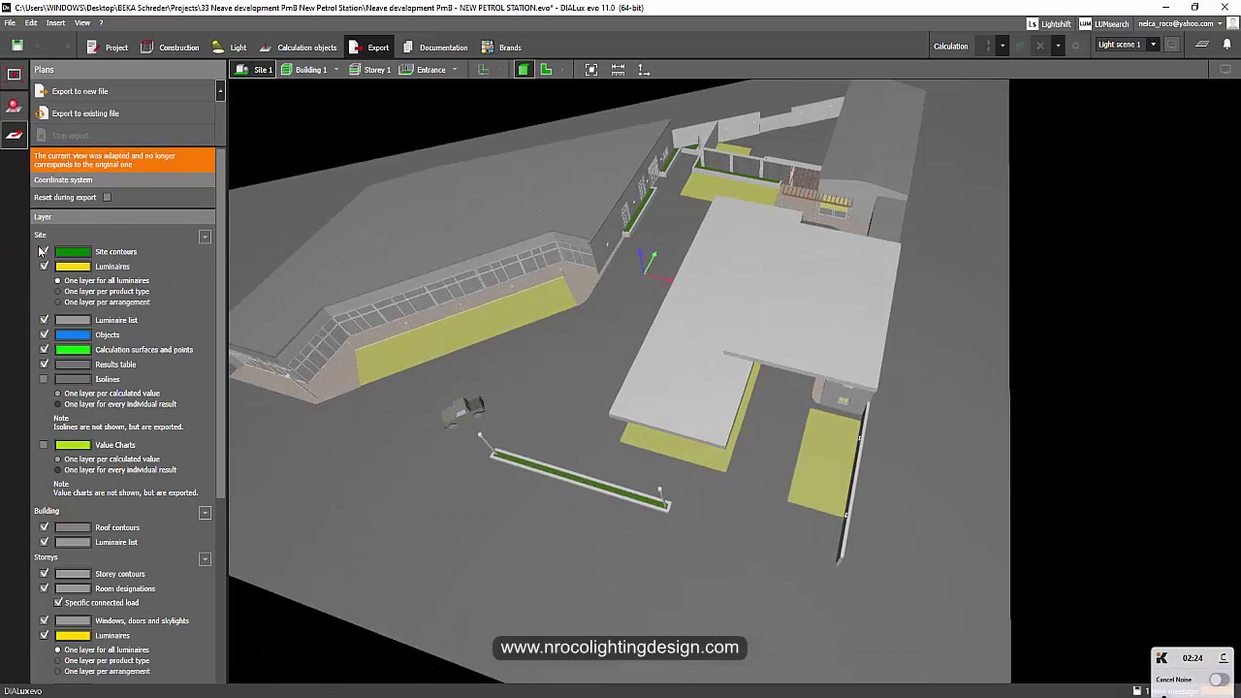
click(43, 252)
click(44, 335)
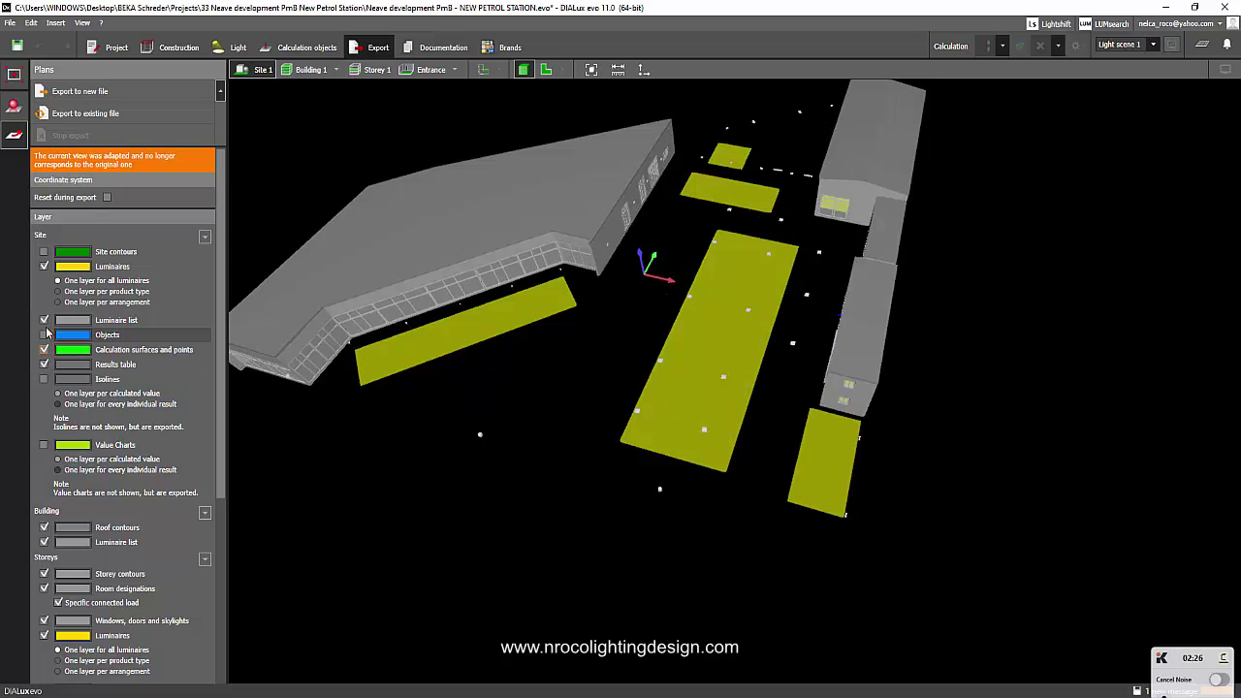
Exclude the building's roof contours and luminaire list, plus the storey contours, room designations, and windows, doors and skylights from the plan export.
click(43, 527)
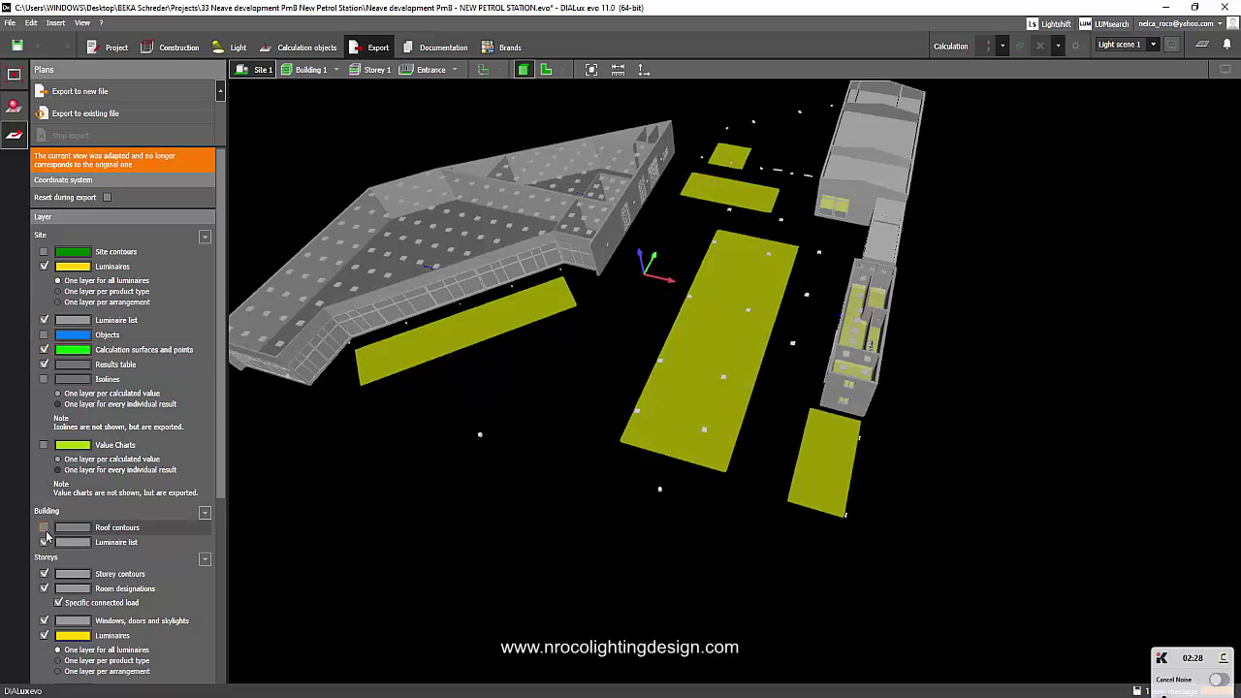
click(44, 541)
click(44, 574)
click(44, 589)
click(43, 621)
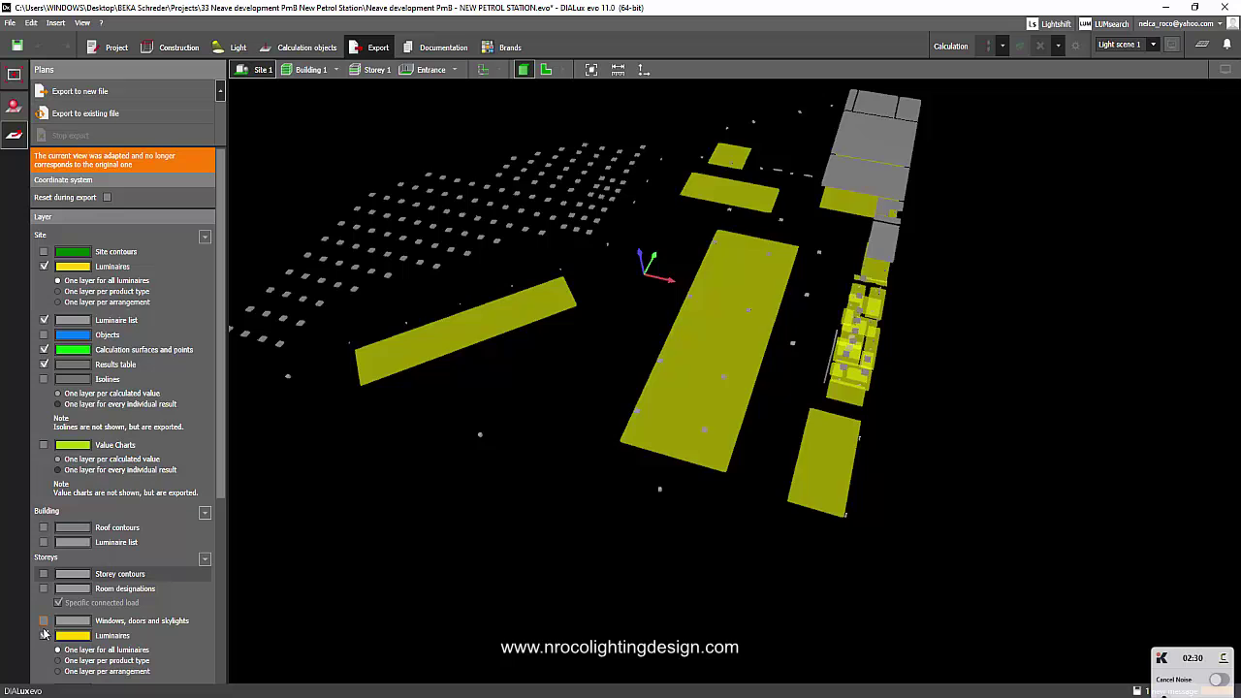
right_drag(308, 580, 399, 397)
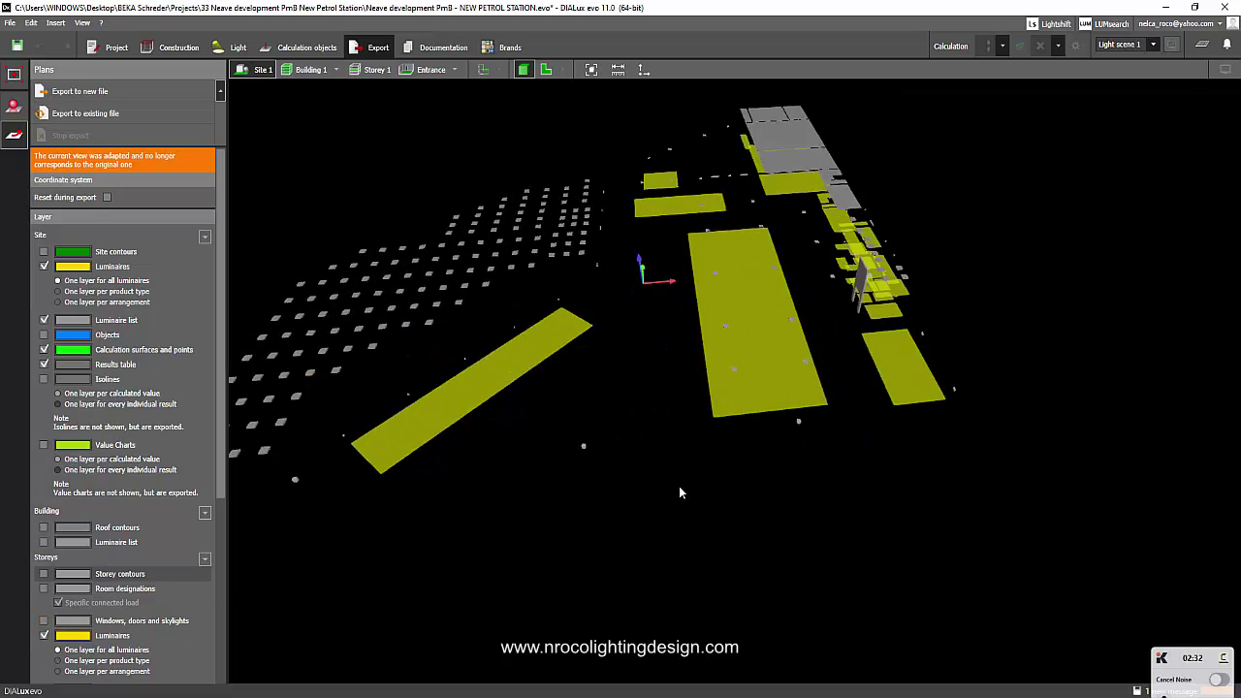
middle_drag(679, 492, 480, 201)
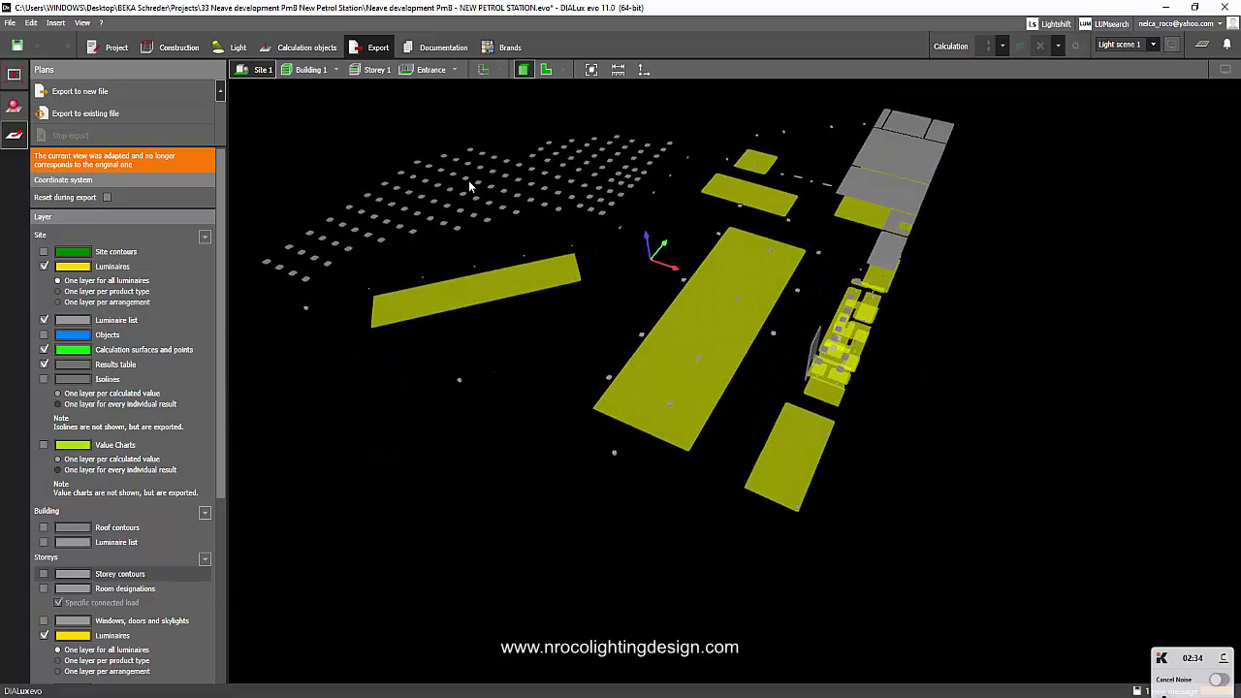
right_drag(469, 180, 534, 239)
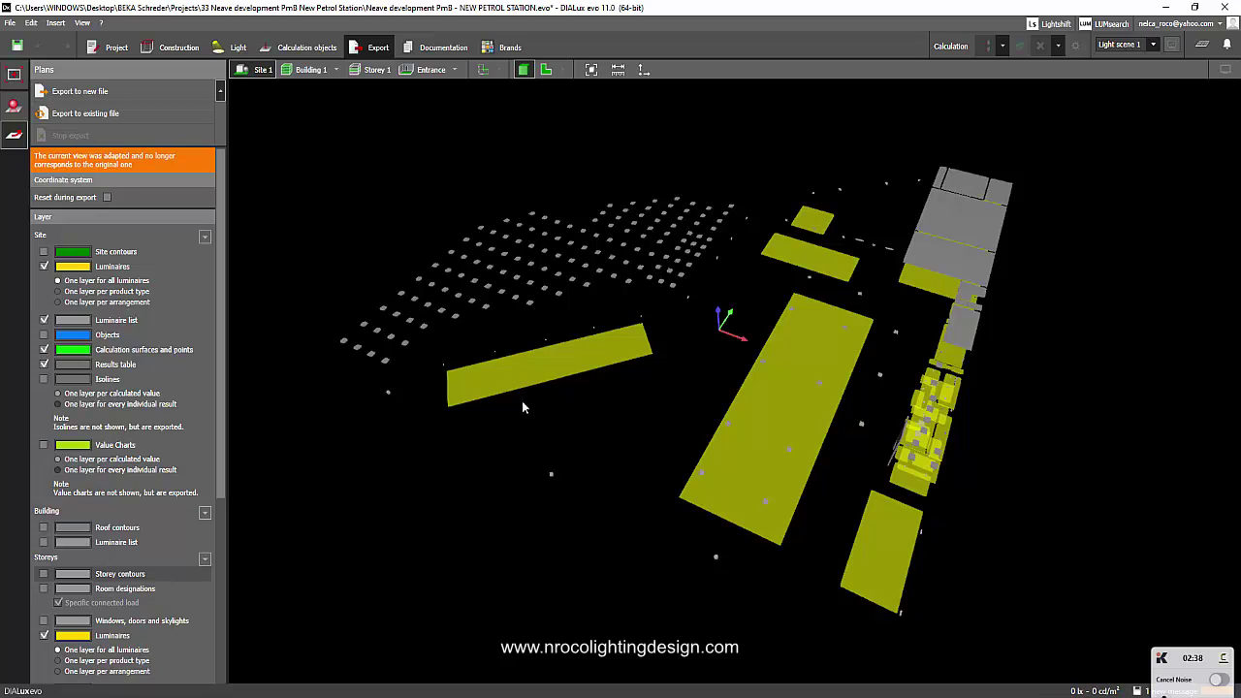
Switch to the Alberton Rugby Club project in AGi32 and close the luminaire definition dialog to show the model.
mouse_move(871, 696)
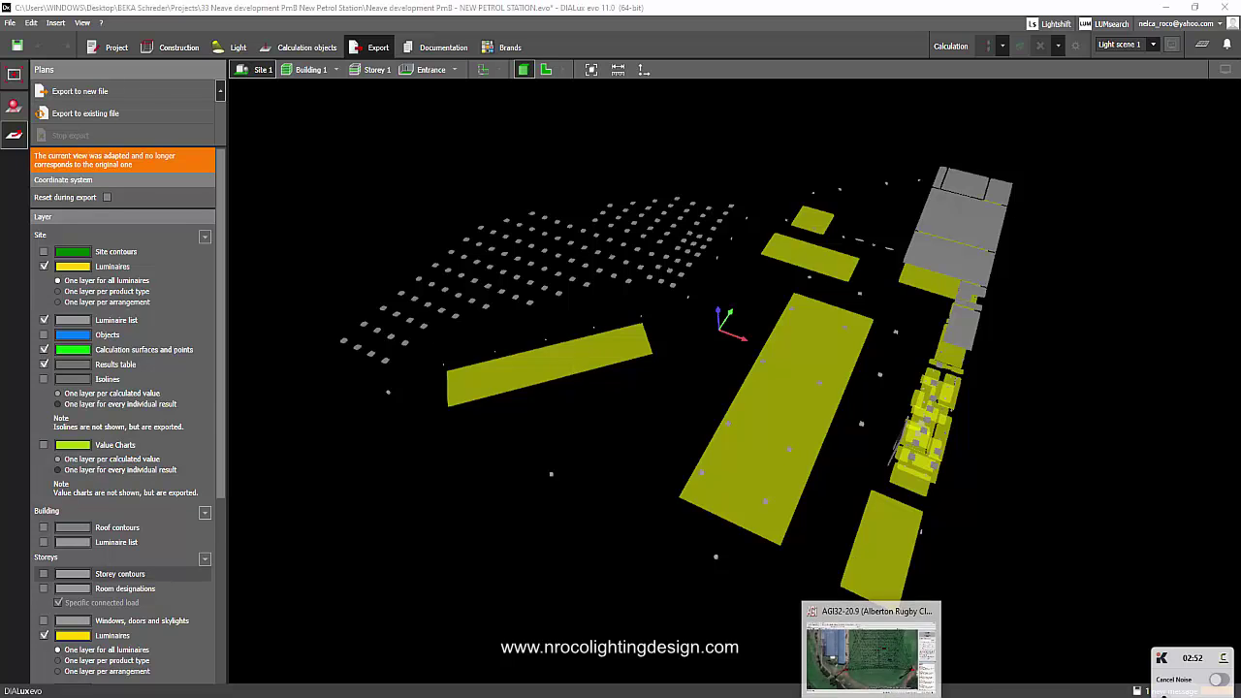
click(870, 694)
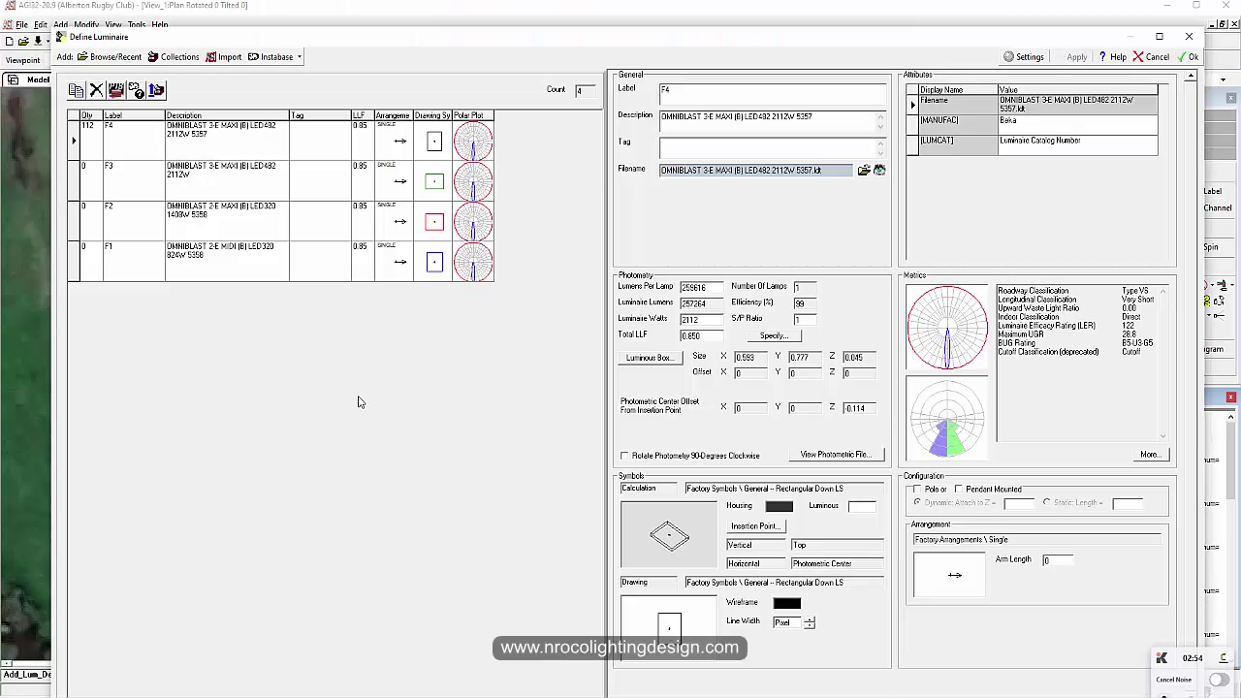
click(1191, 37)
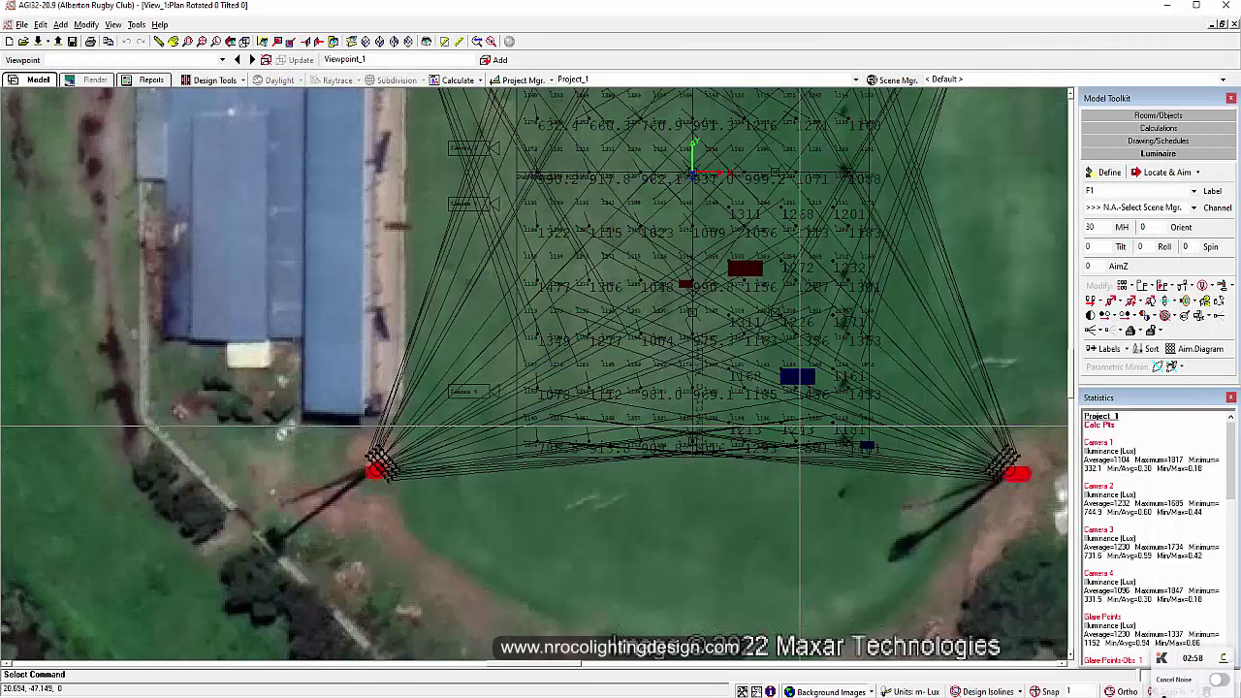
Examine the size of the floodlight symbols on the pole near Camera 4 in the rugby field plan.
scroll(720, 513, down, 5)
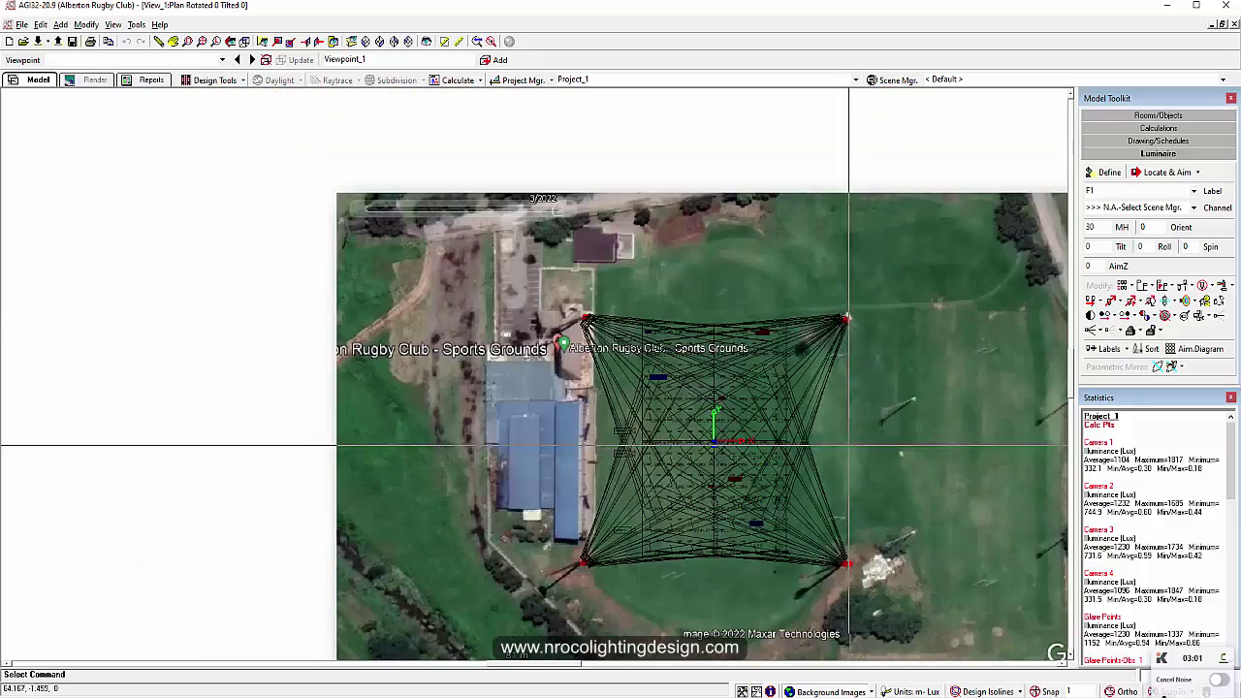
scroll(851, 440, up, 1)
middle_drag(872, 440, 914, 350)
scroll(543, 499, up, 3)
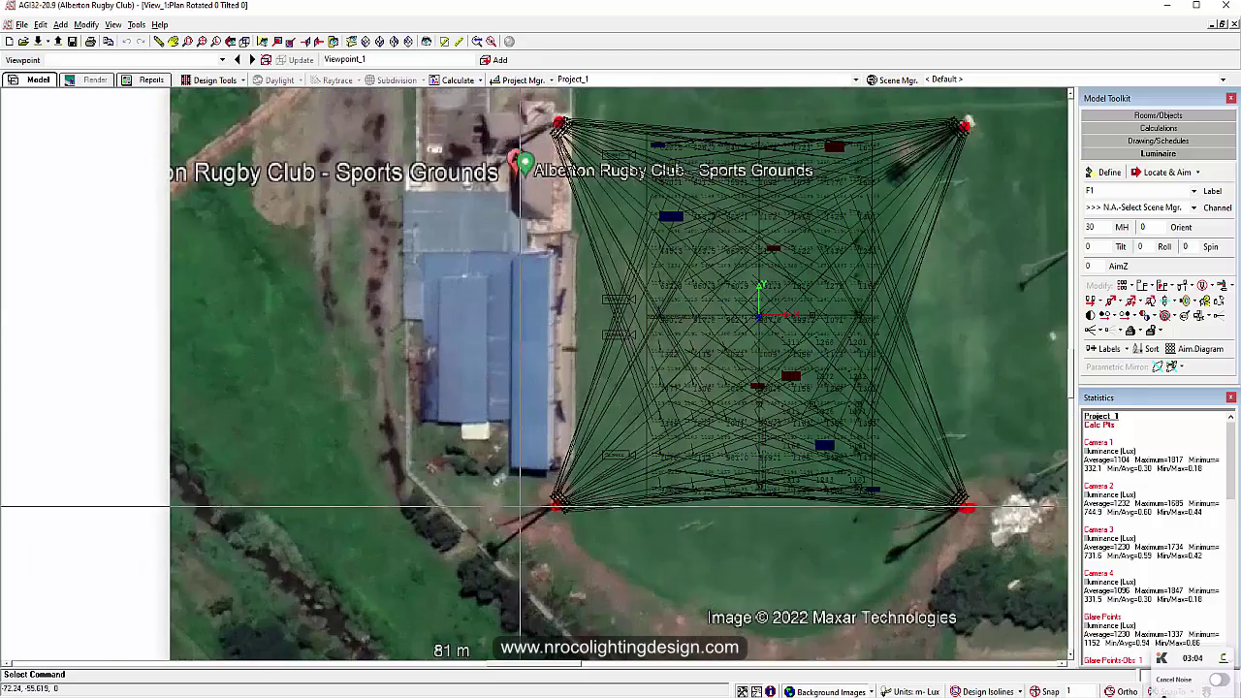
scroll(531, 431, up, 3)
scroll(827, 485, down, 1)
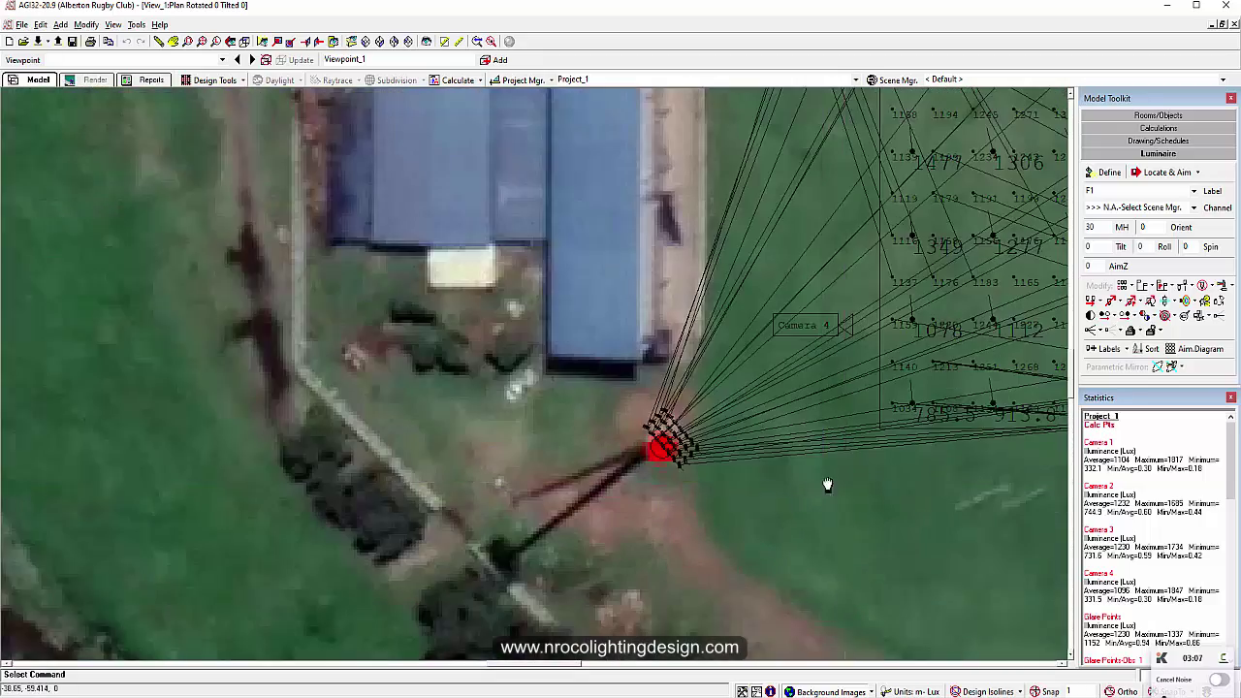
middle_drag(827, 485, 713, 471)
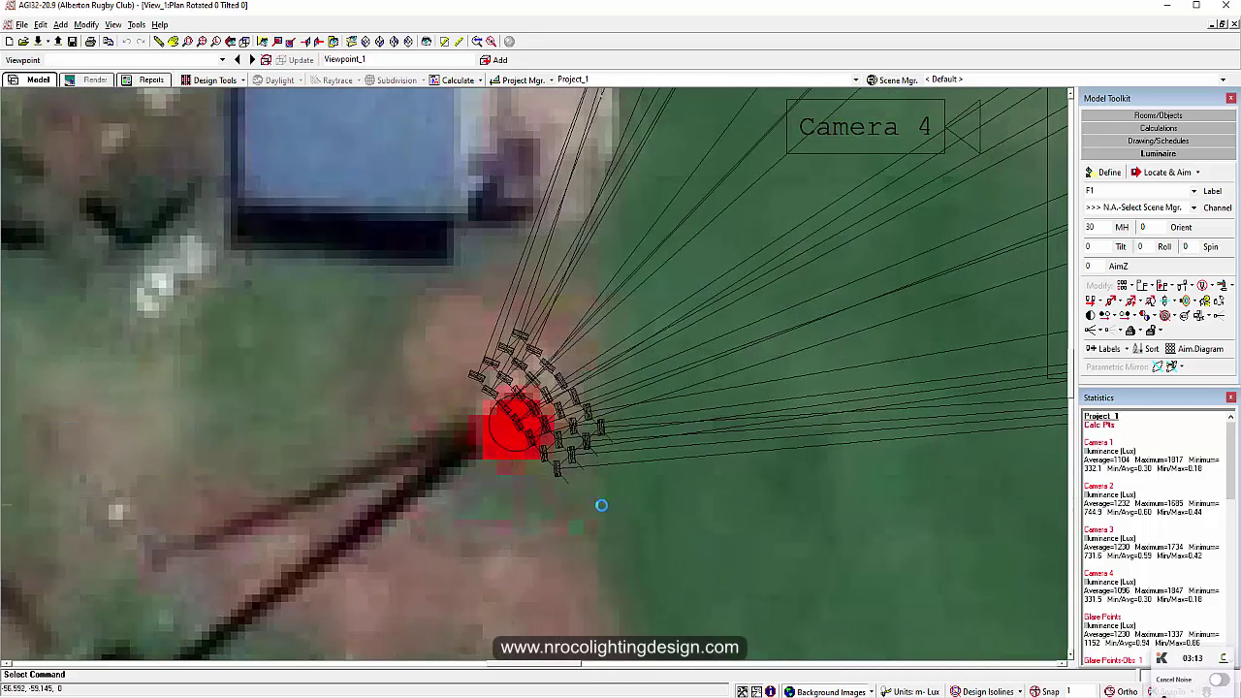
scroll(602, 505, down, 2)
scroll(621, 500, up, 2)
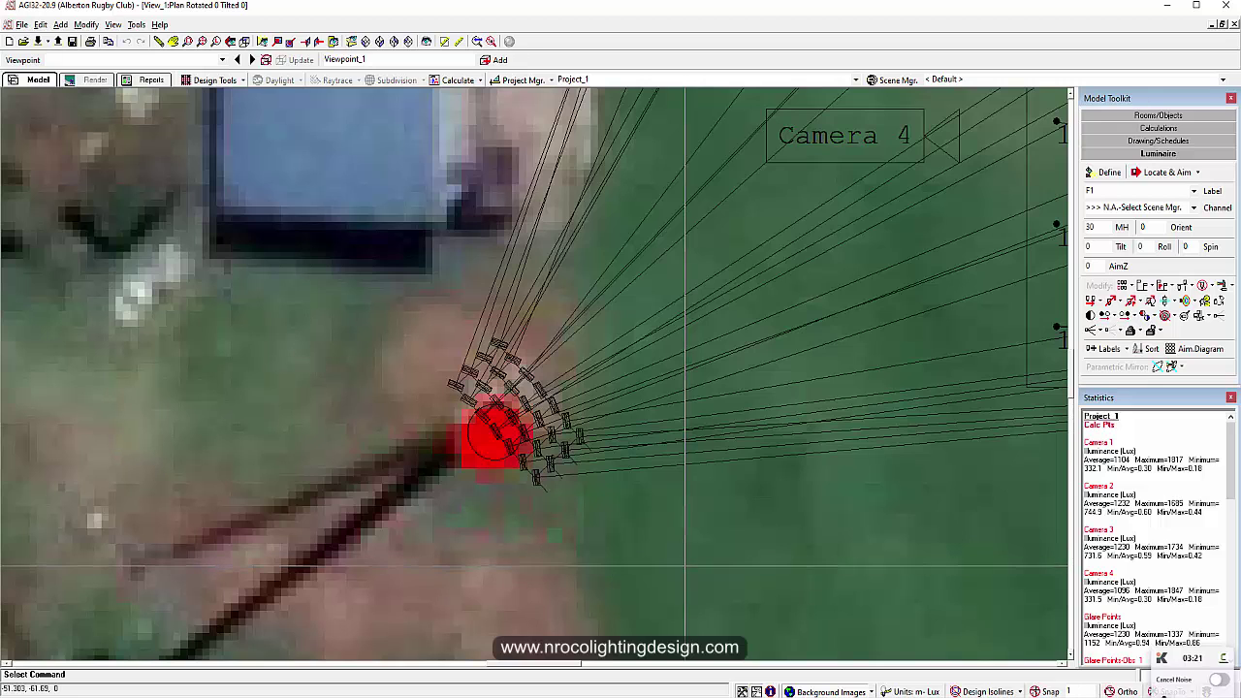
middle_drag(809, 525, 696, 545)
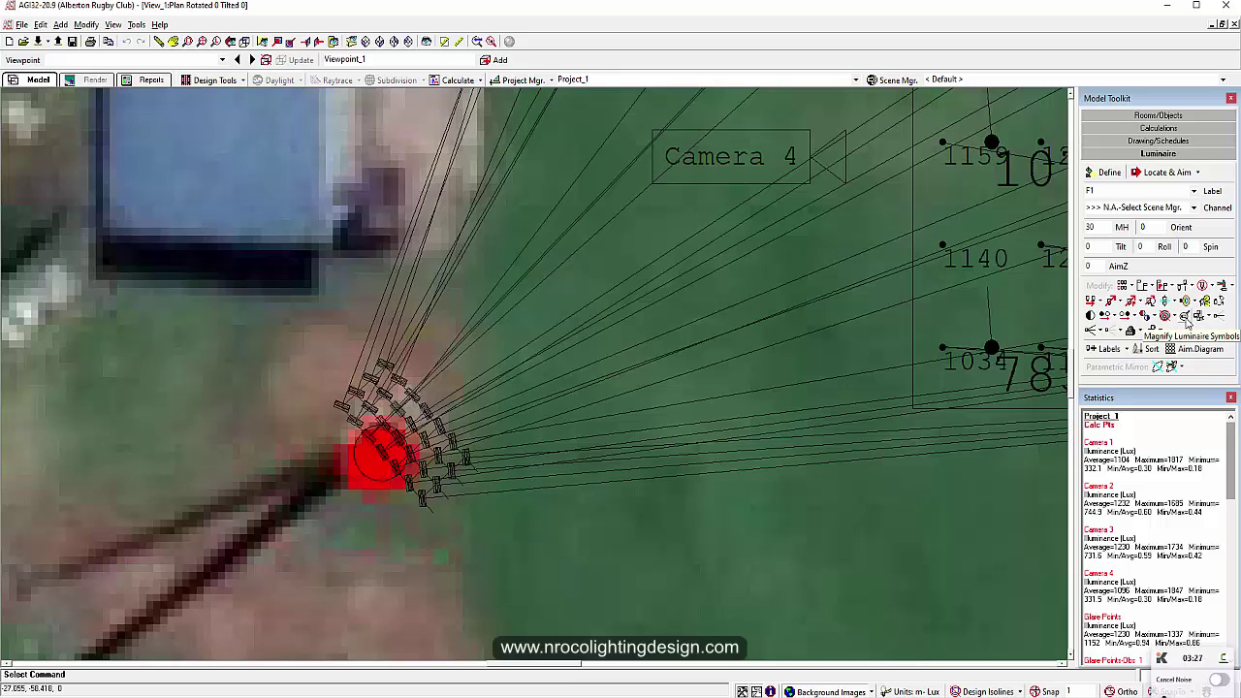
Set the luminaire symbol magnifying factor to 3 and inspect the floodlight symbols at the pole.
click(1185, 318)
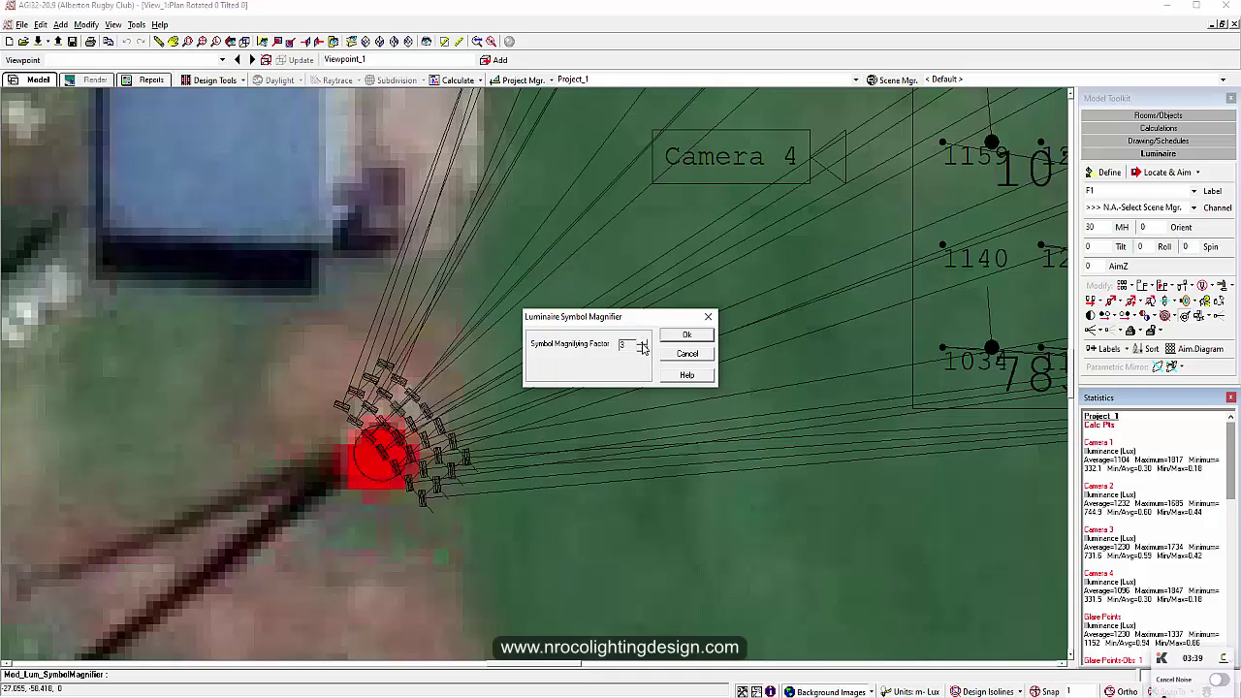
click(685, 335)
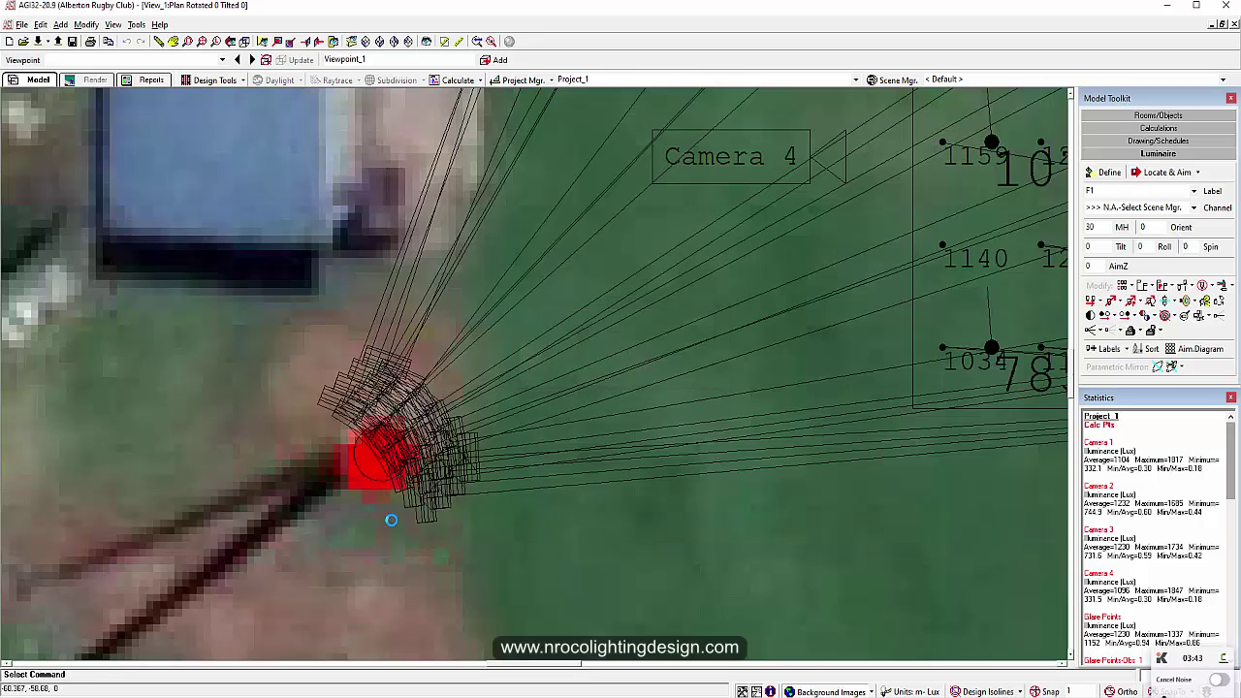
scroll(390, 515, up, 4)
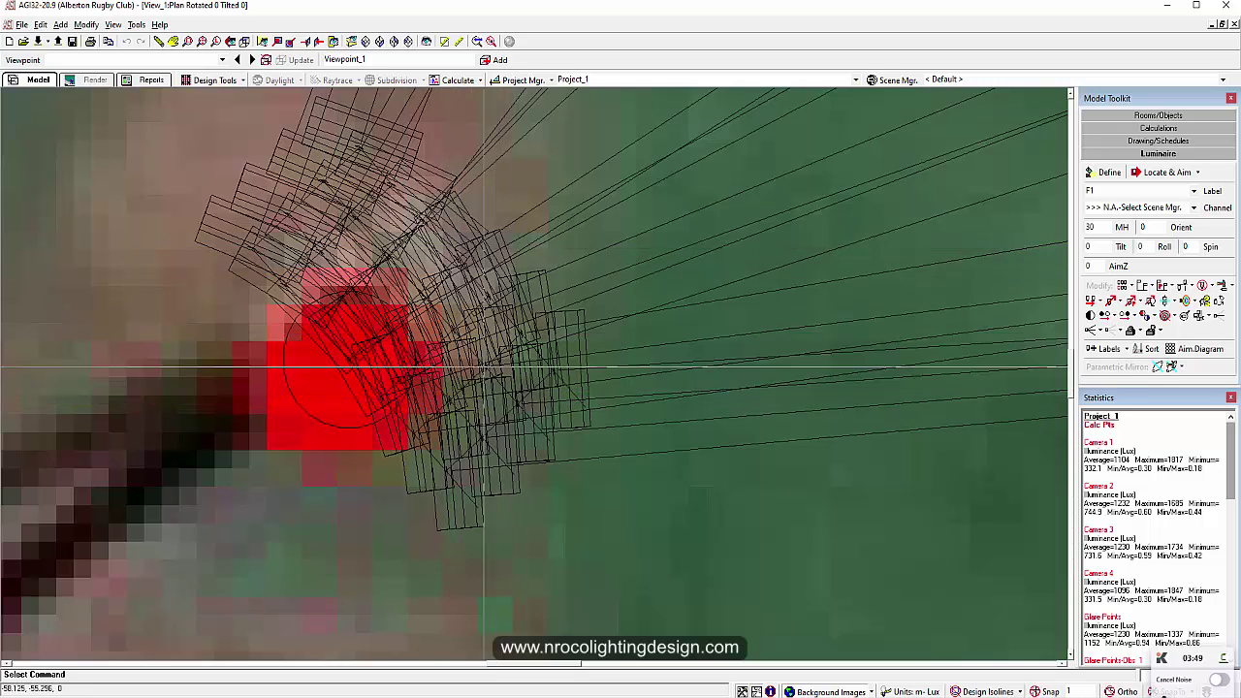
scroll(446, 335, down, 1)
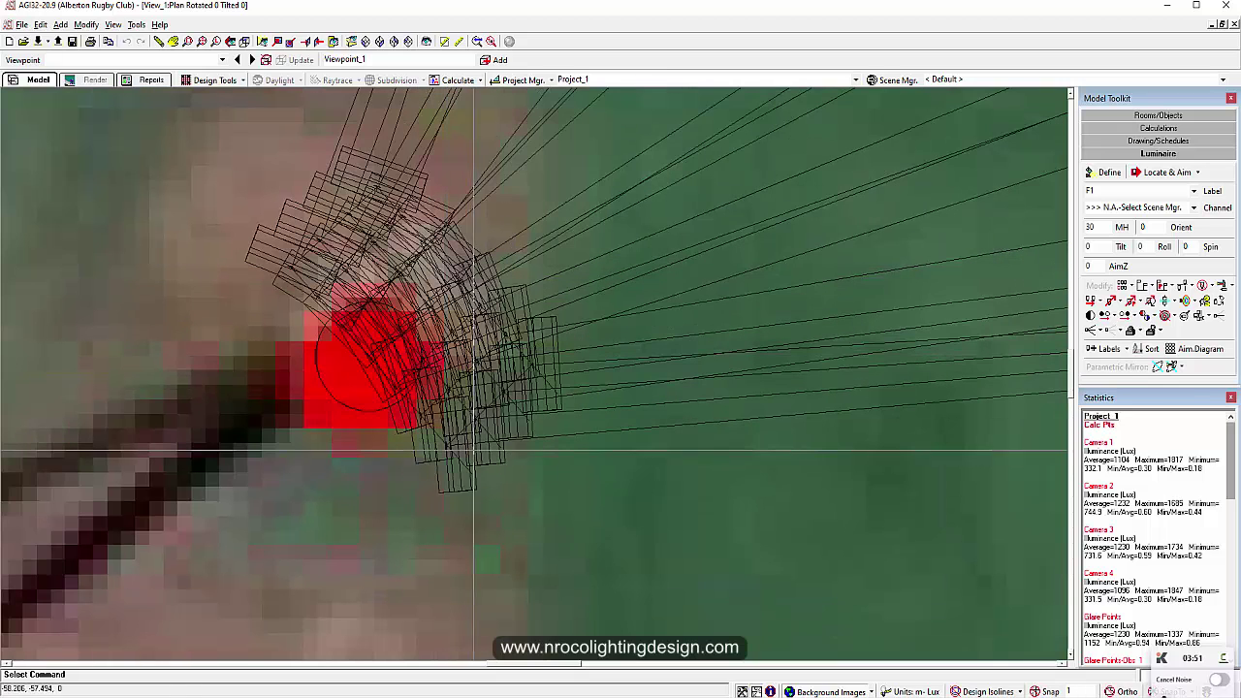
scroll(489, 475, down, 1)
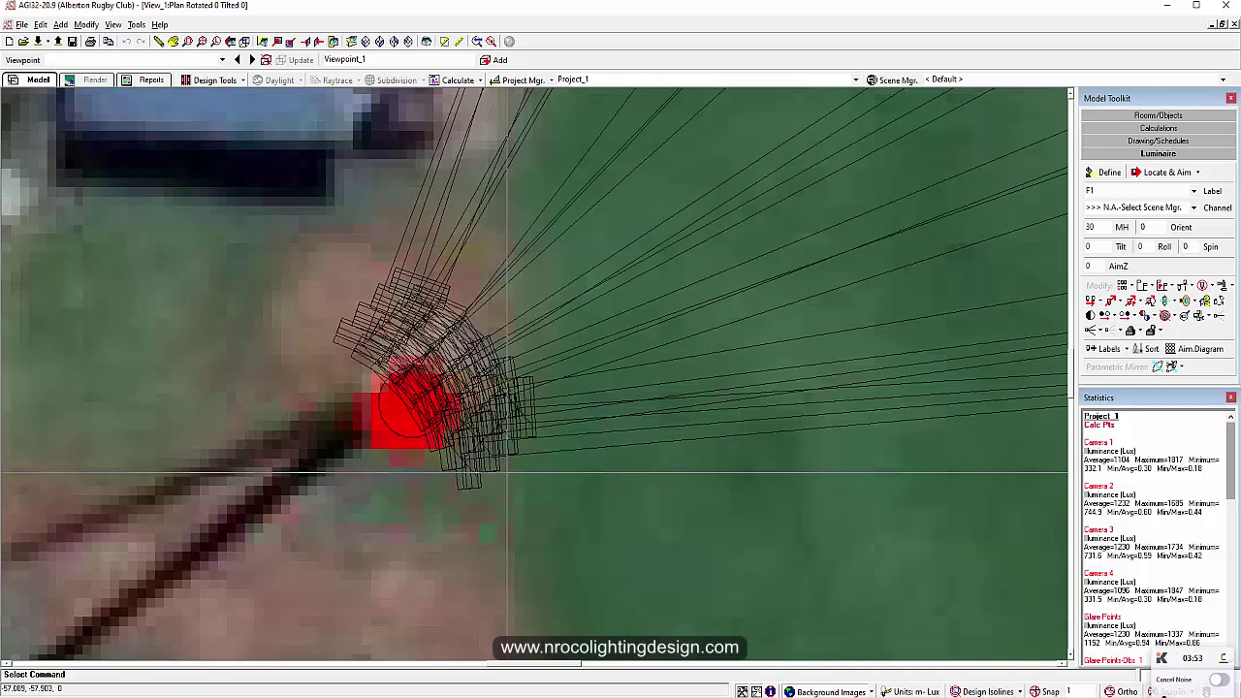
middle_drag(540, 443, 468, 504)
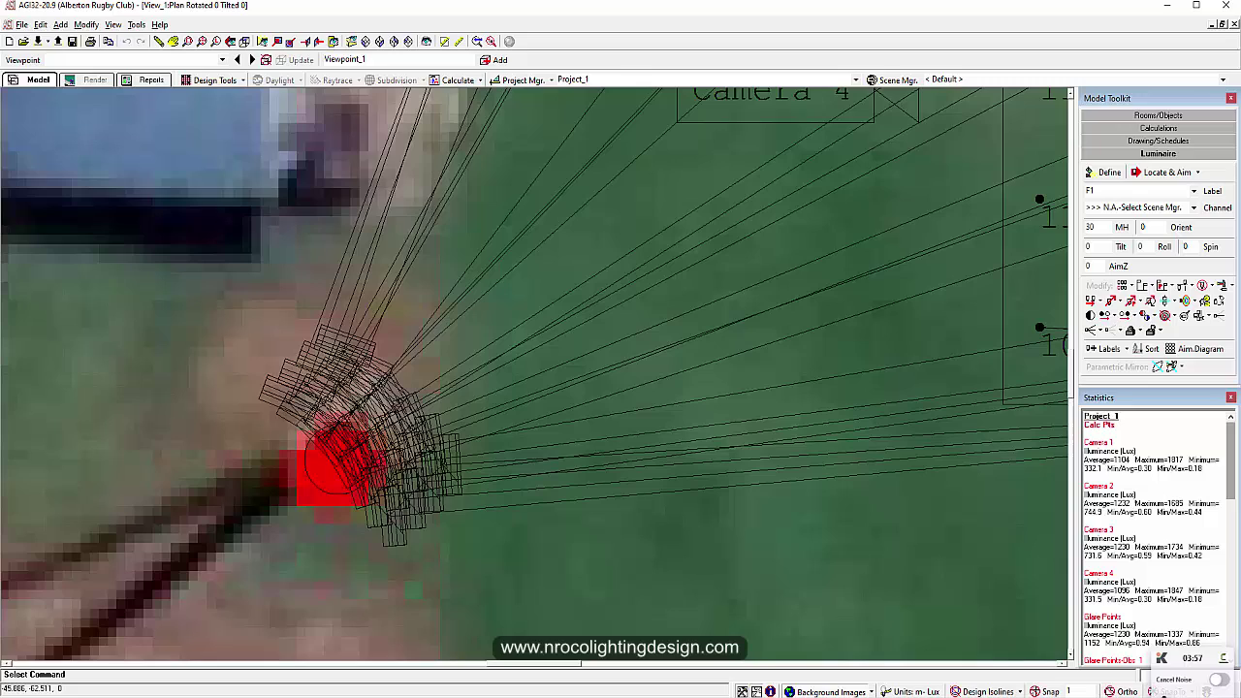
Switch to the Soshanguve Mall lighting layout in AutoCAD and examine the parking luminaires and calculation points against the whole site.
key(alt+Tab)
scroll(738, 463, down, 1)
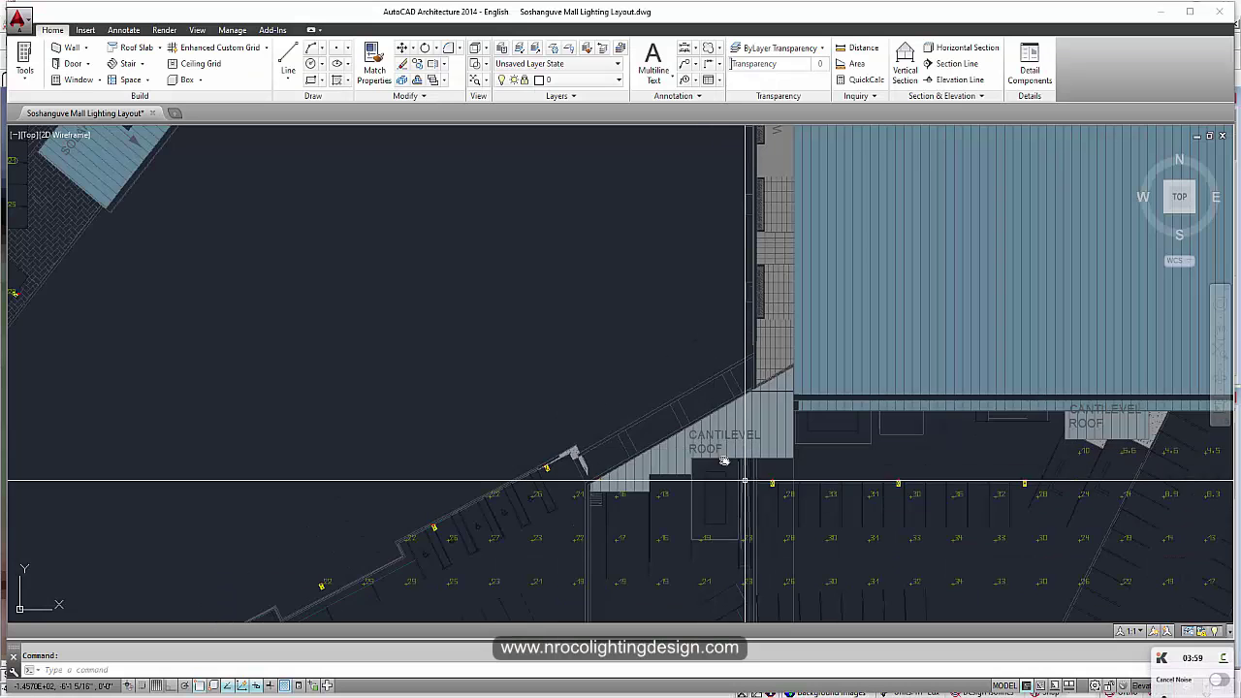
middle_drag(742, 482, 407, 301)
scroll(575, 298, up, 1)
scroll(576, 300, up, 4)
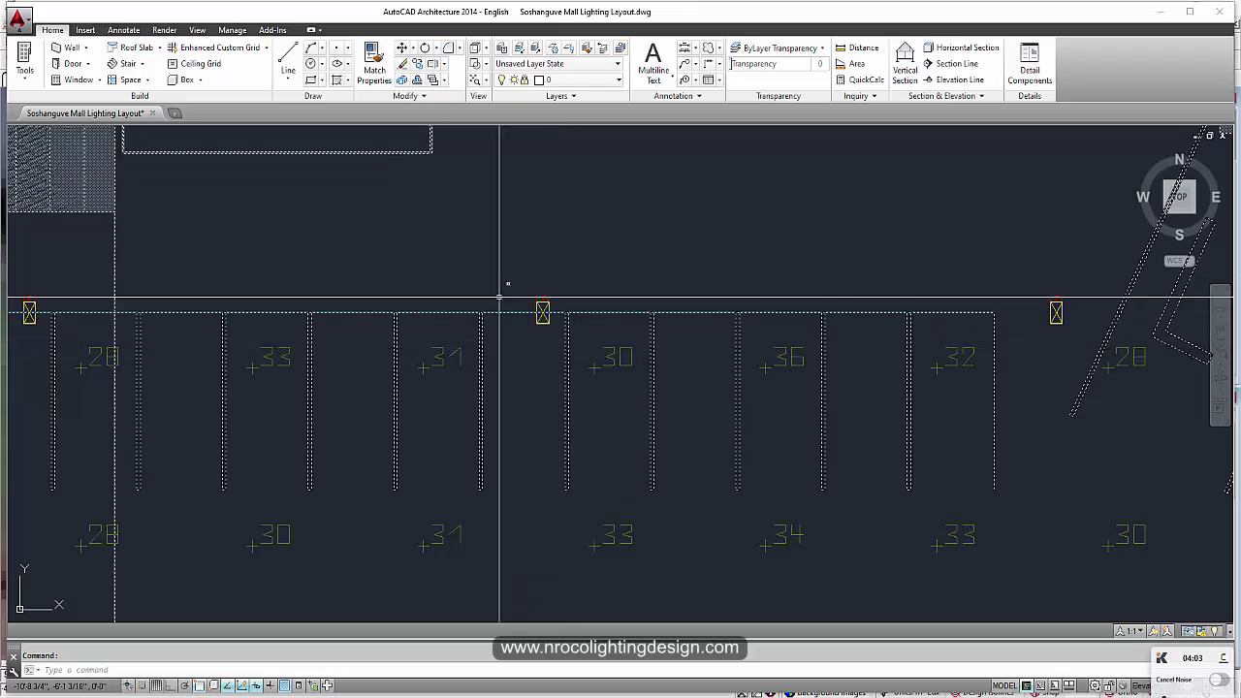
scroll(553, 355, down, 6)
mouse_move(587, 354)
middle_down()
mouse_move(551, 472)
mouse_move(512, 521)
mouse_move(561, 442)
mouse_move(524, 452)
middle_up()
scroll(524, 493, down, 2)
scroll(526, 453, down, 2)
scroll(566, 481, up, 2)
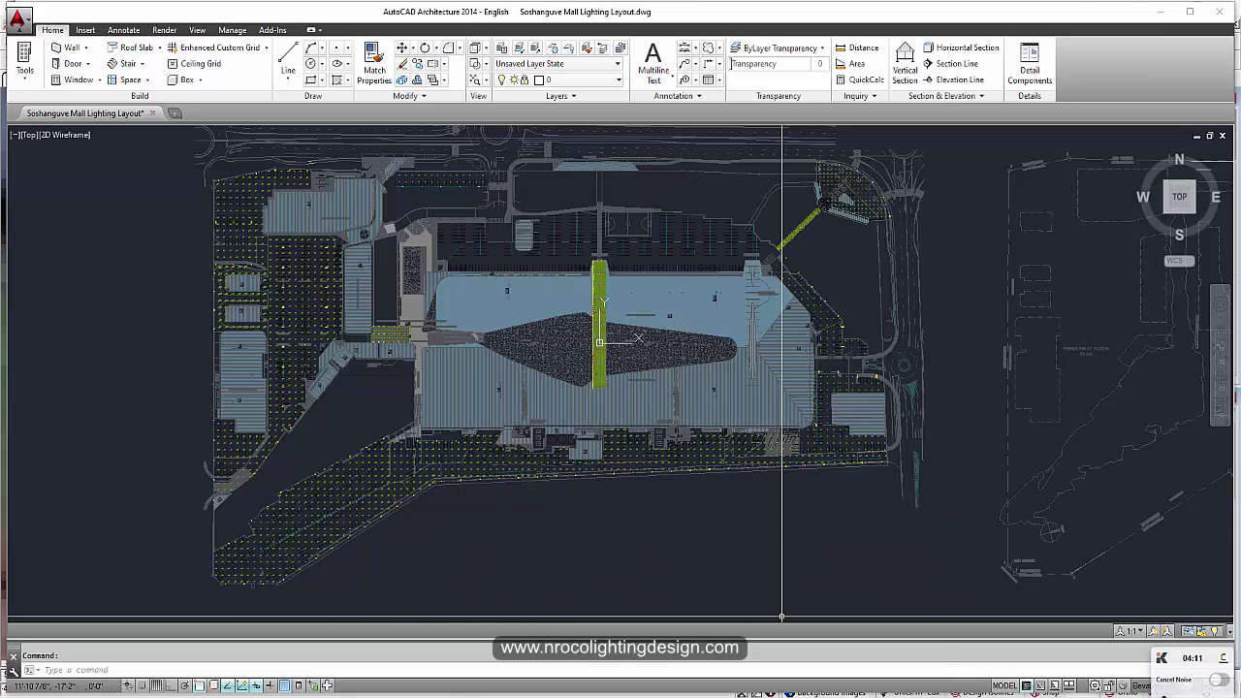
Return to the rugby club model in AGi32, open the luminaire symbol magnifier settings again and accept them.
click(887, 647)
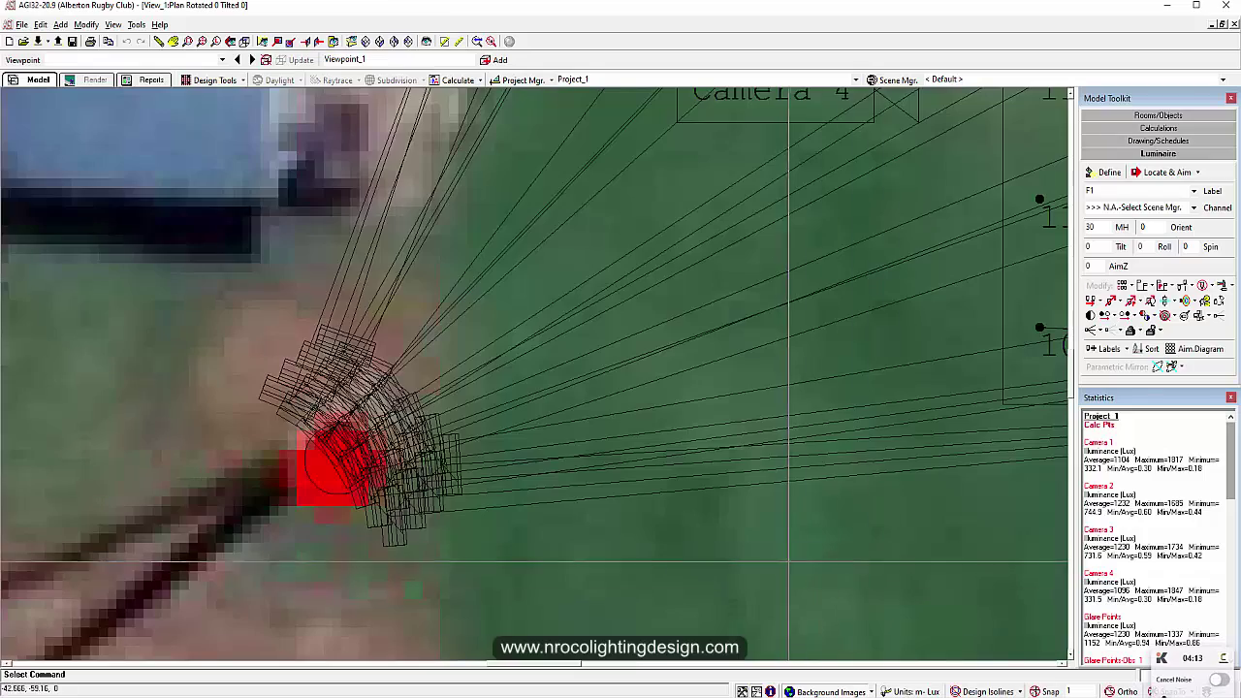
scroll(788, 560, down, 4)
middle_drag(831, 568, 573, 559)
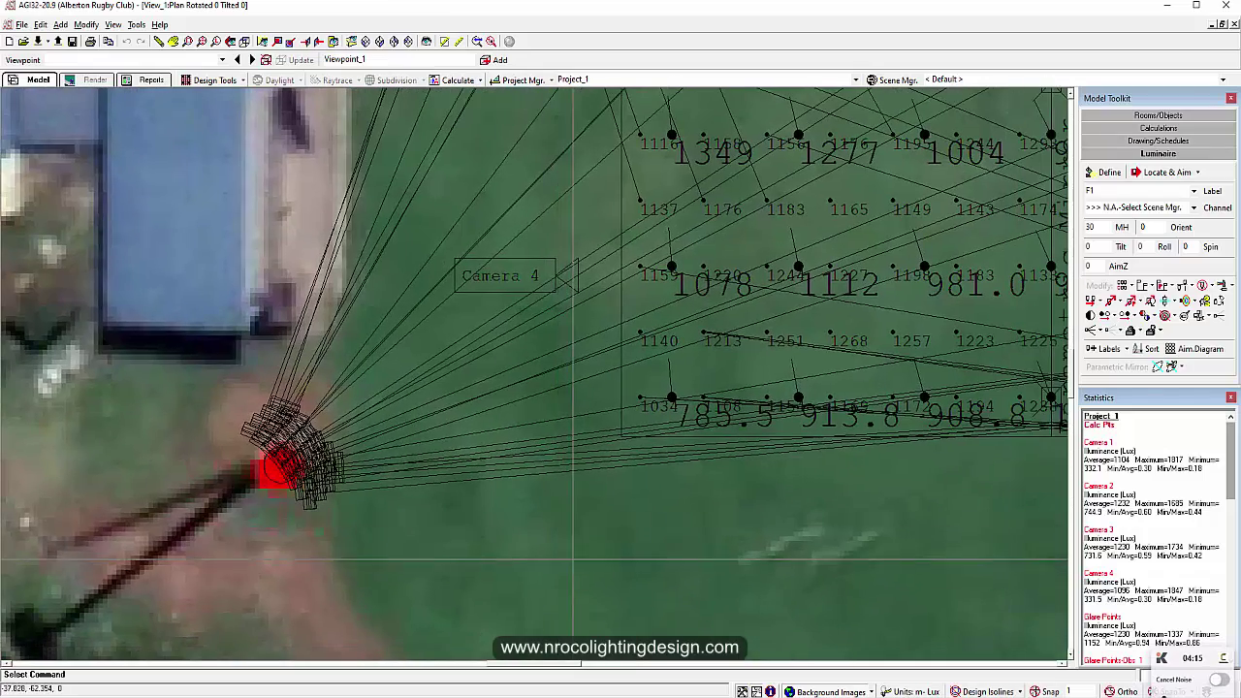
scroll(263, 452, up, 2)
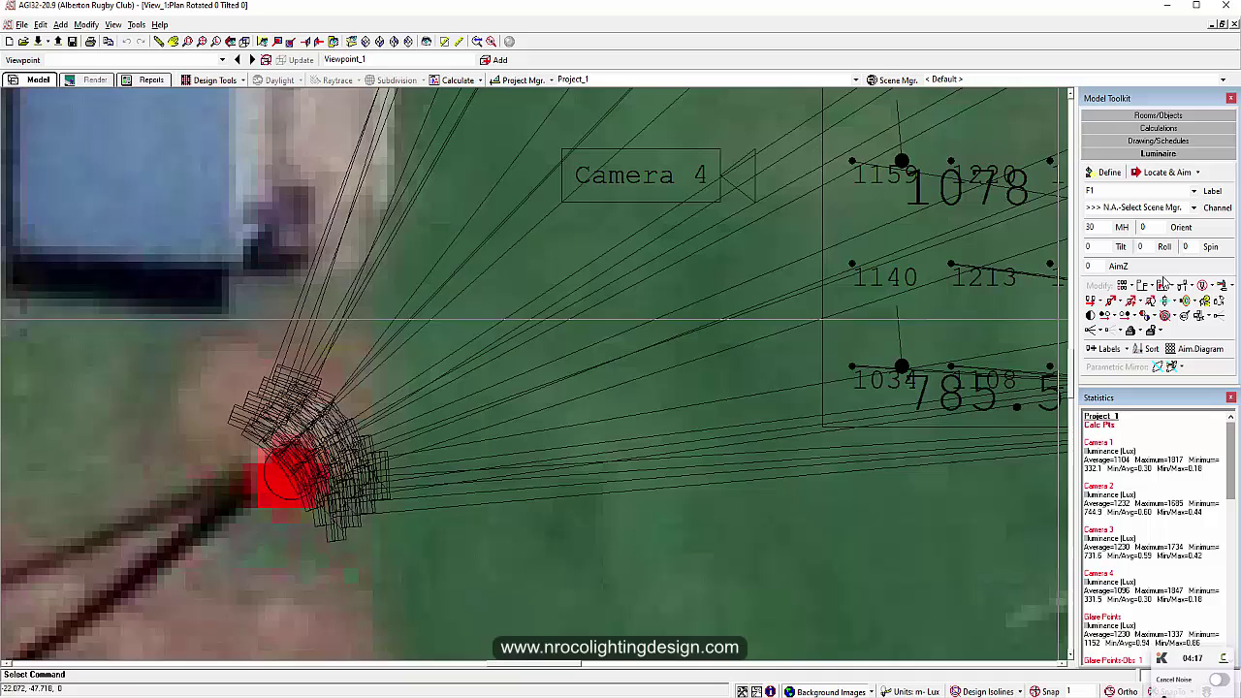
click(1185, 317)
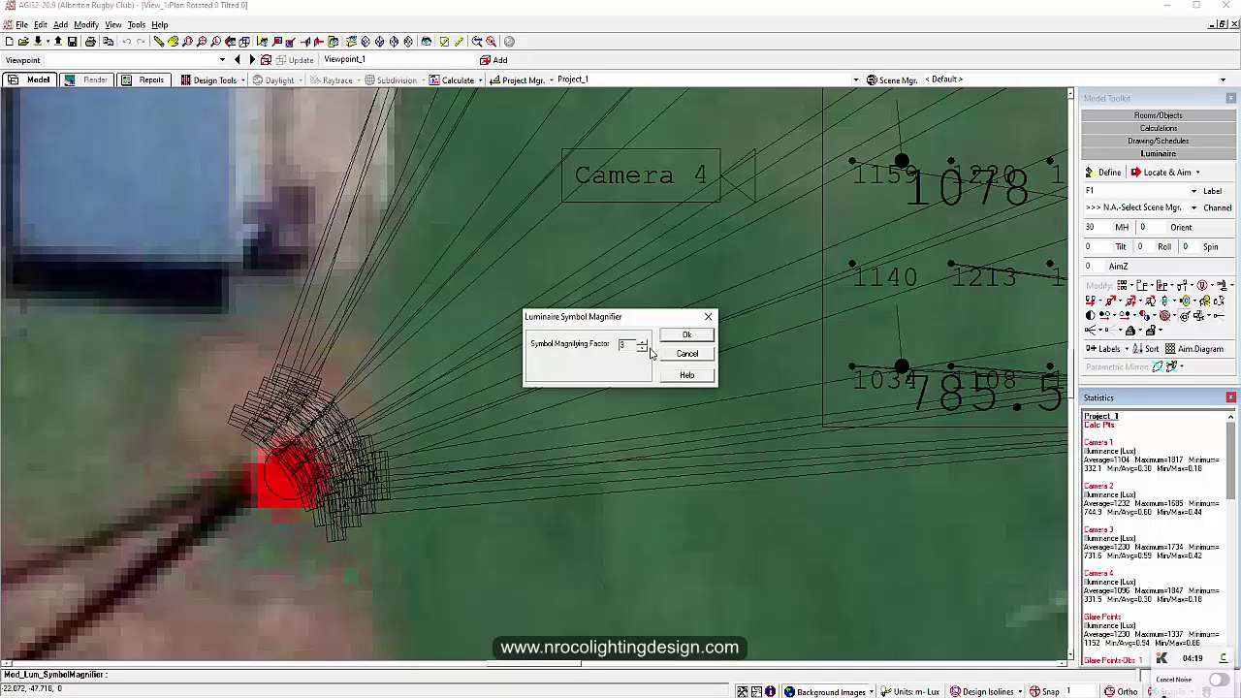
click(686, 336)
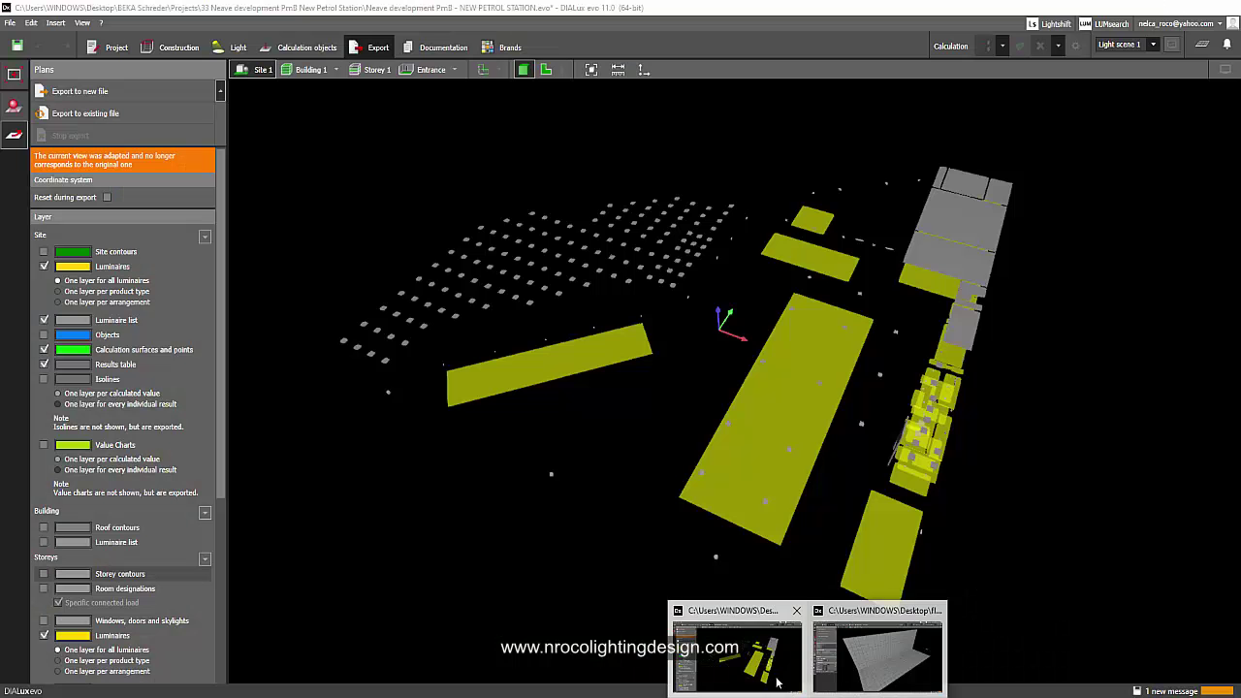
Switch to the petrol station project in DIALux evo and show the site's square luminaire symbols in floor plan view.
click(792, 690)
click(546, 69)
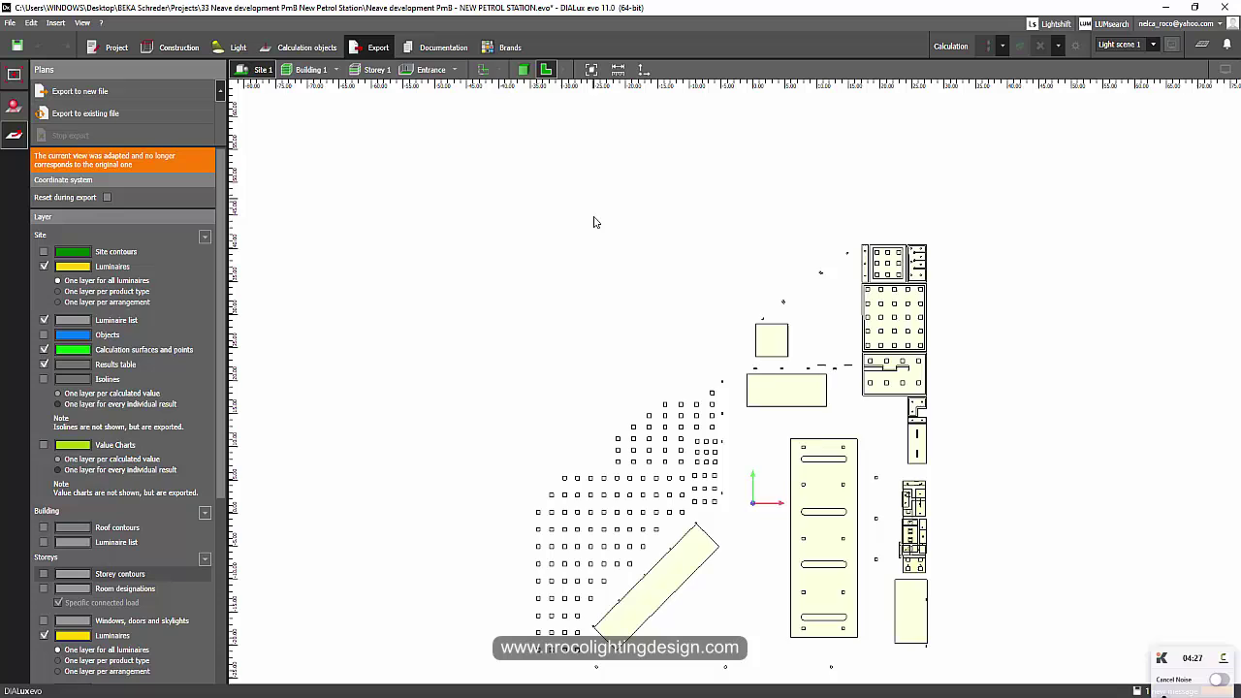
scroll(633, 344, up, 5)
scroll(636, 348, up, 2)
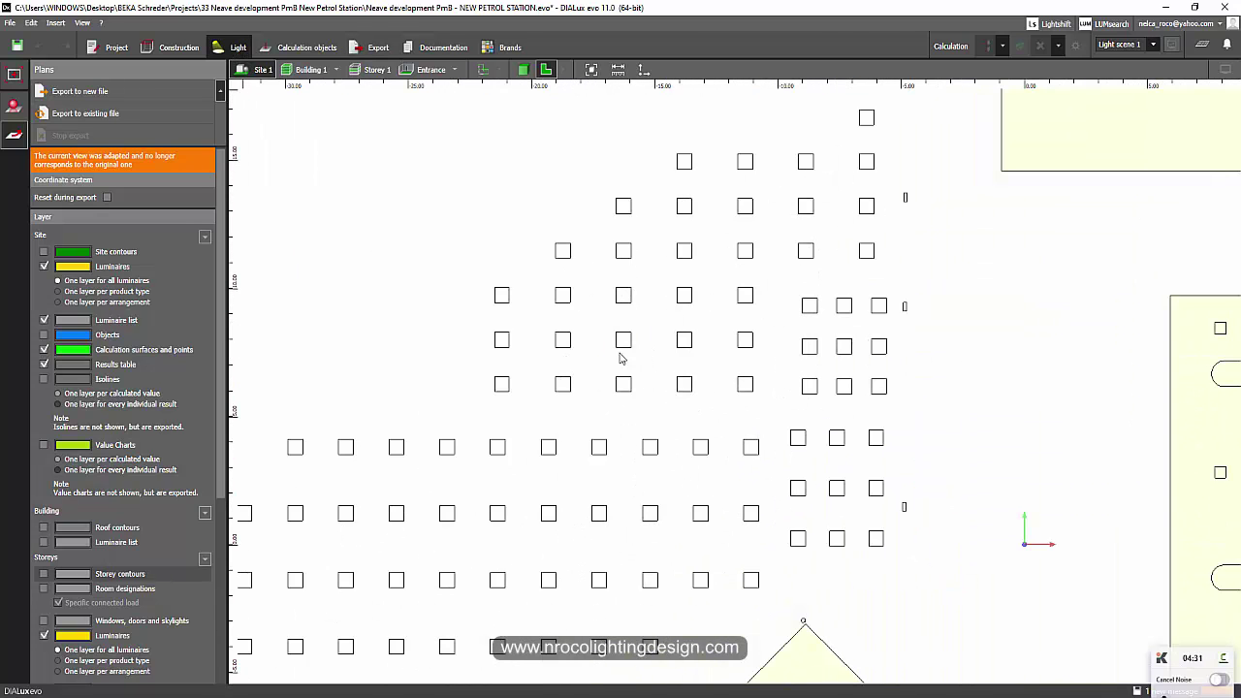
Go to the luminaire planning settings and select one 600x600 LED panel in the convenience shop and store area.
drag(601, 328, 646, 352)
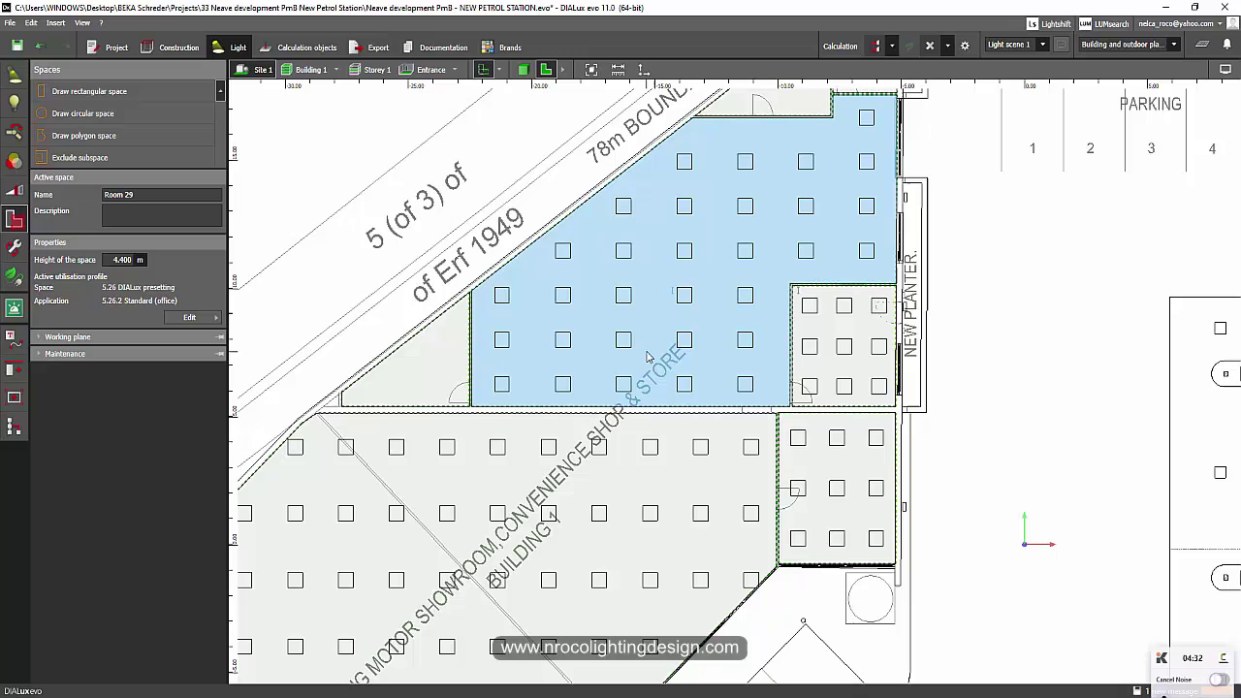
click(13, 74)
click(593, 330)
scroll(605, 498, down, 3)
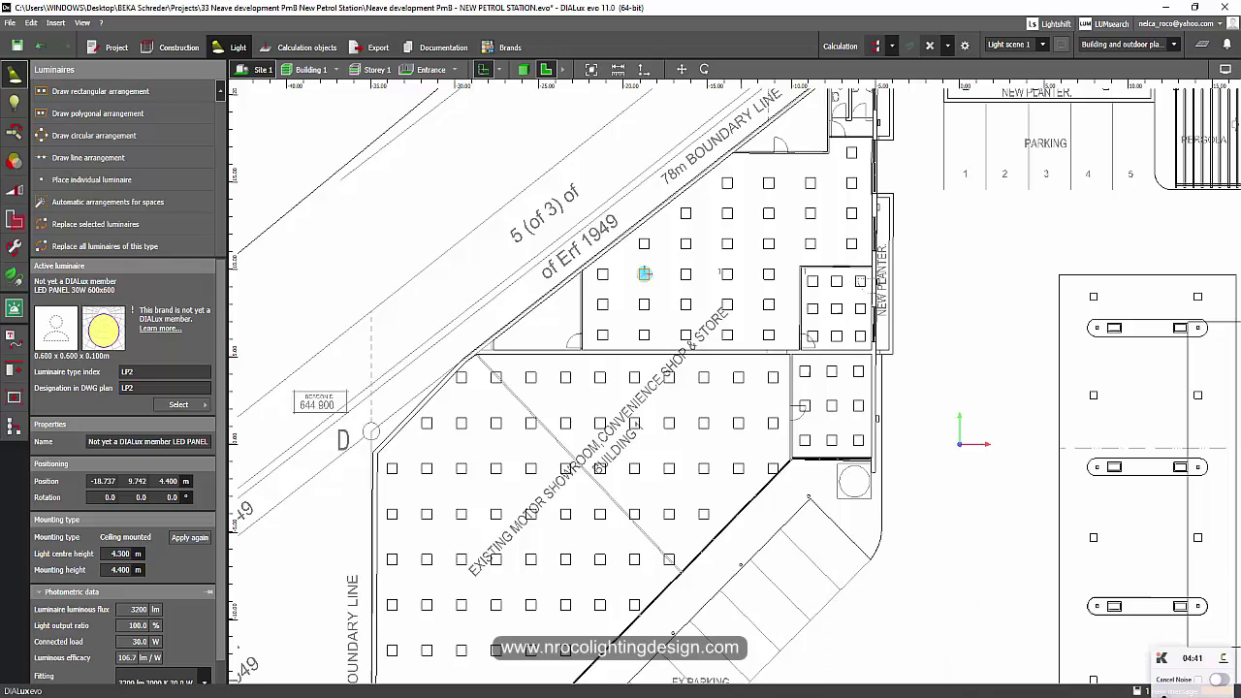
Switch to the Soshanguve Mall layout in AutoCAD and examine the small luminaire symbols along the southern boundary line.
key(alt+Tab)
scroll(511, 452, up, 10)
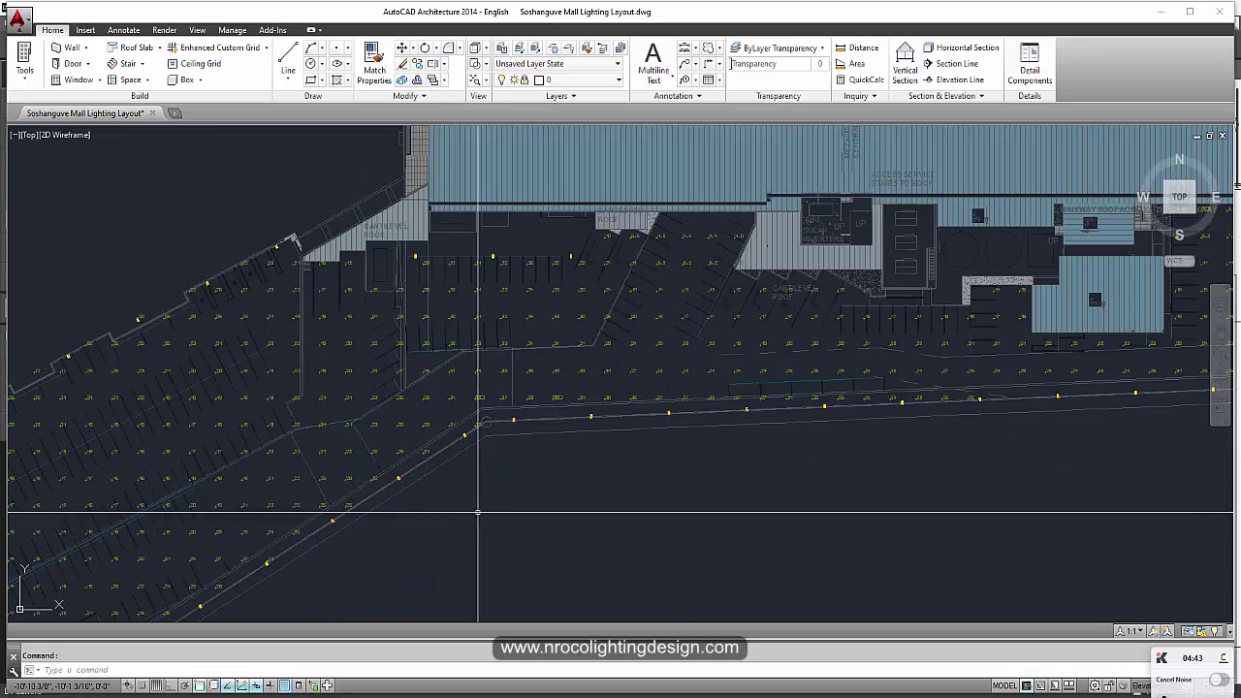
scroll(621, 359, up, 4)
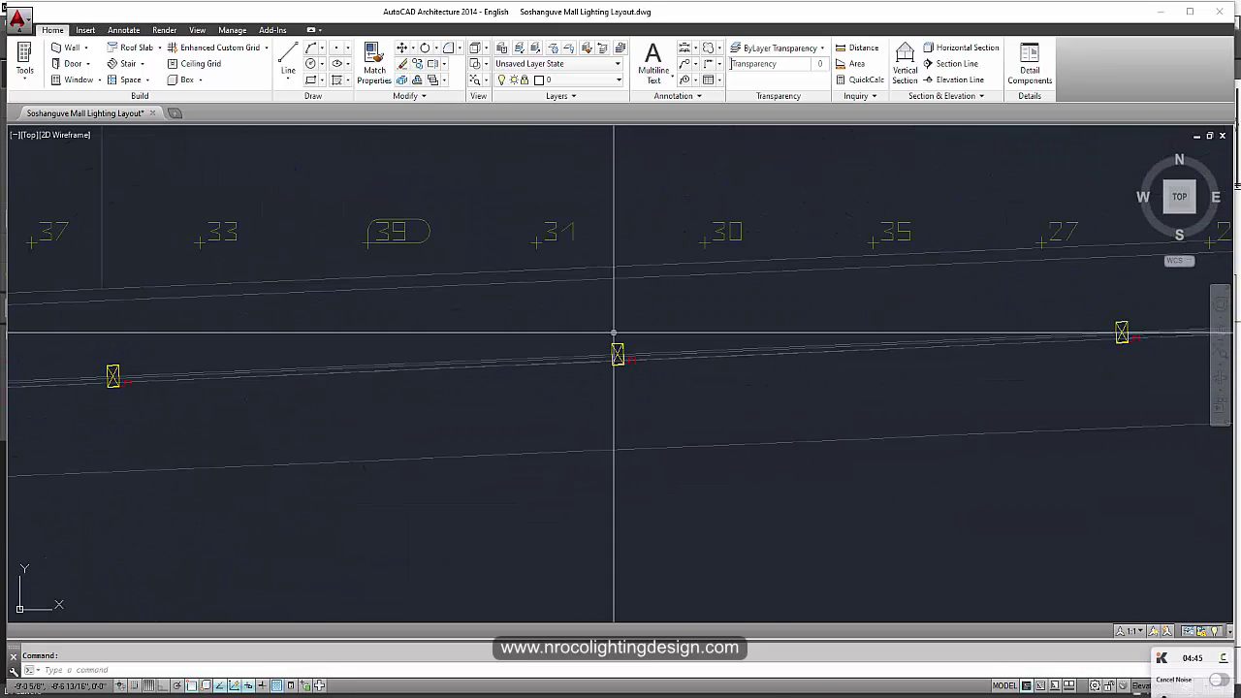
scroll(616, 344, down, 2)
scroll(653, 373, down, 3)
scroll(653, 417, up, 1)
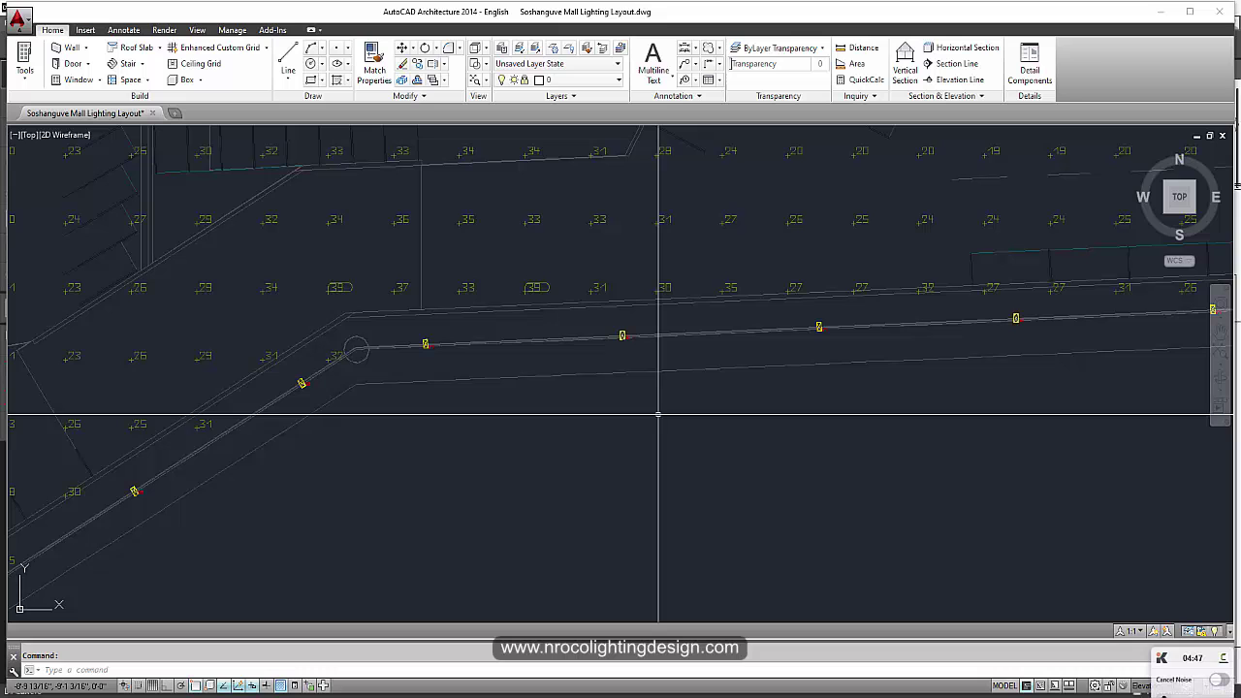
scroll(650, 424, down, 2)
scroll(651, 476, up, 1)
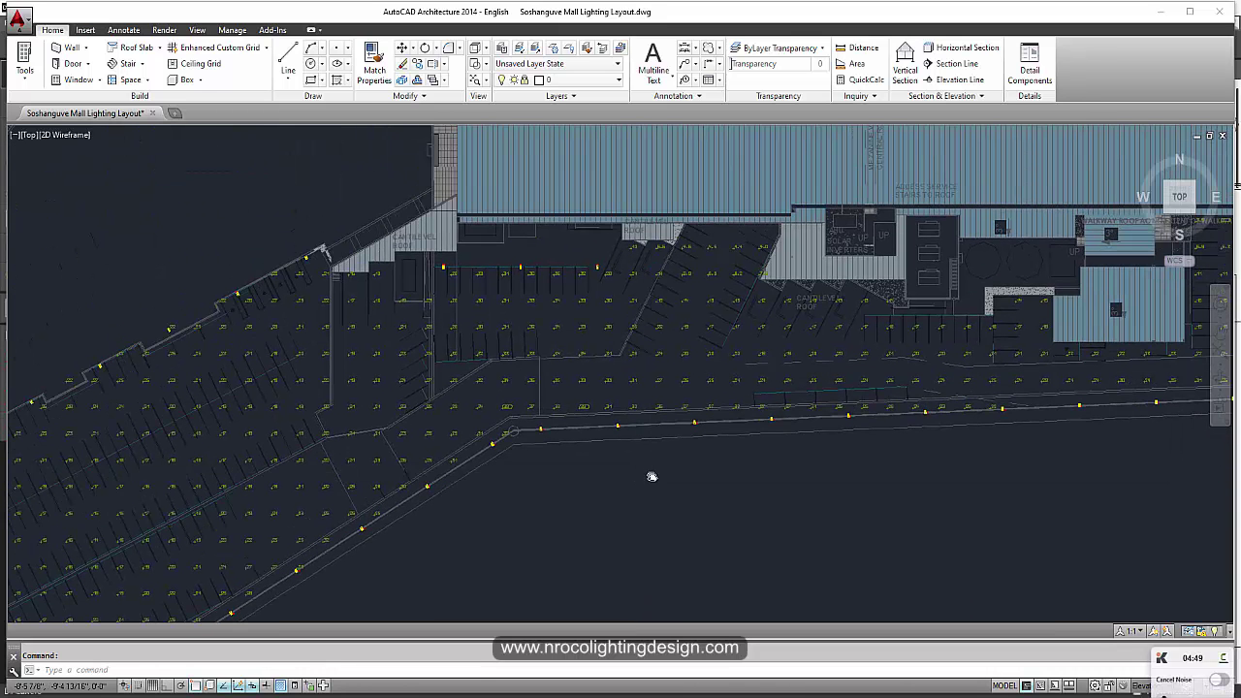
scroll(634, 482, up, 3)
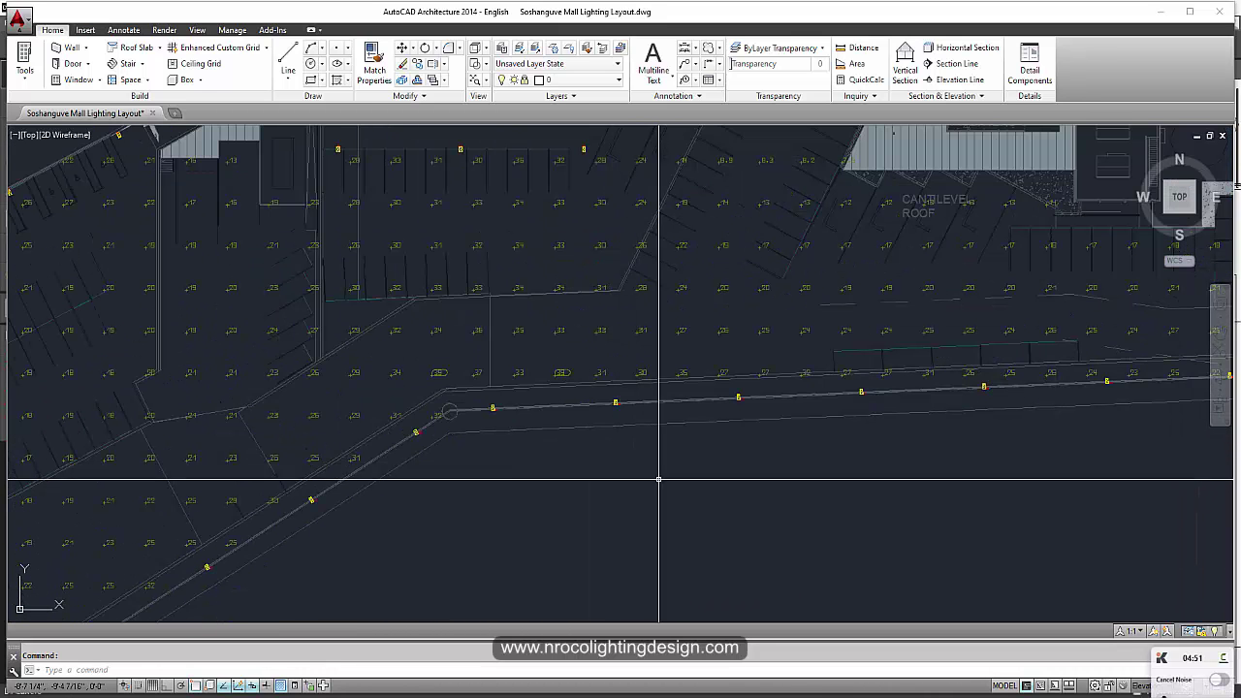
scroll(654, 476, up, 1)
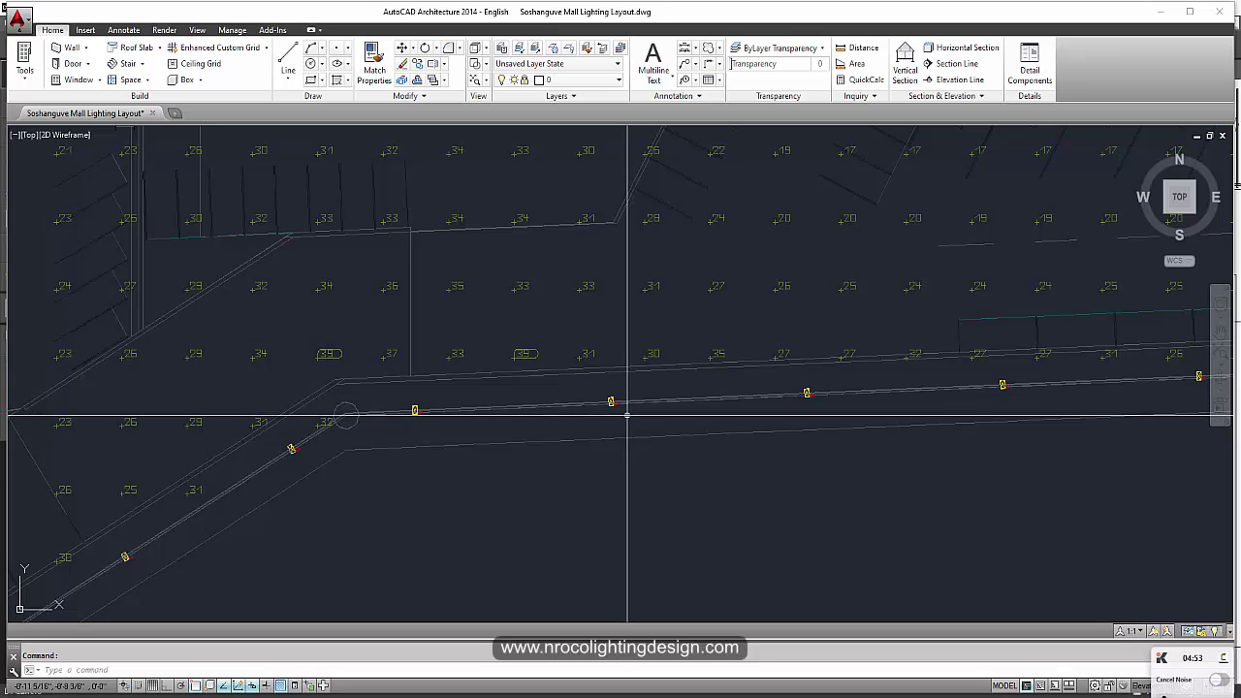
scroll(626, 414, up, 6)
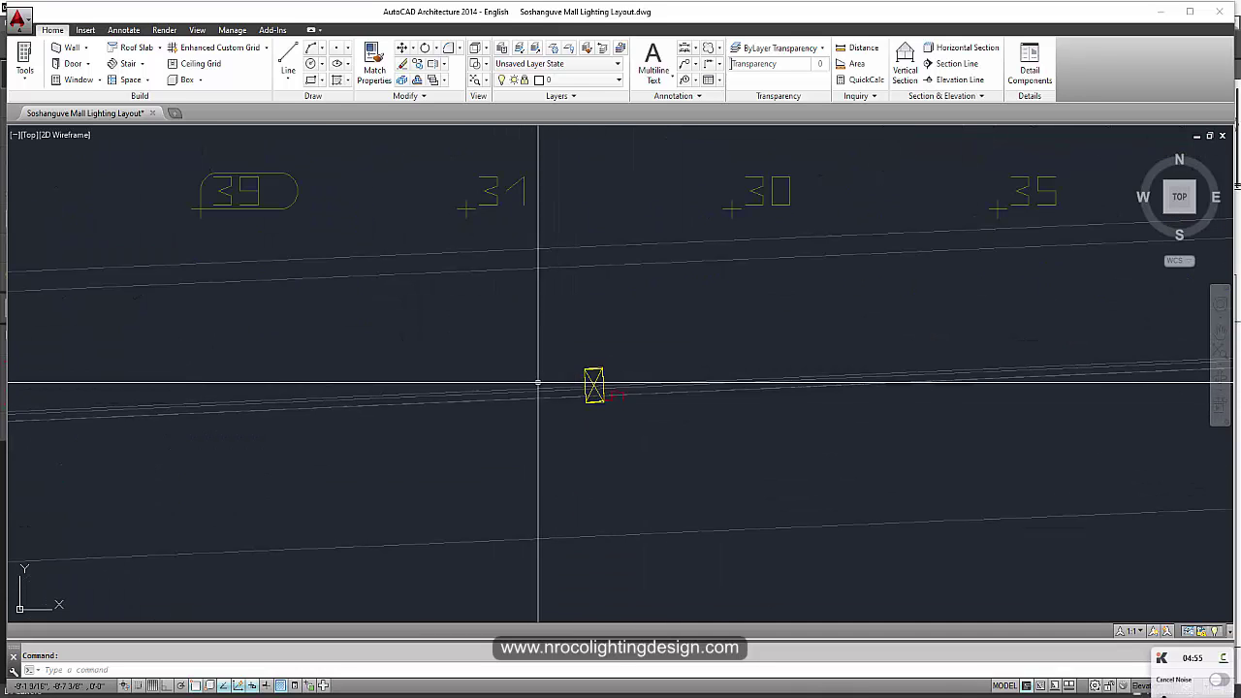
scroll(542, 393, down, 4)
scroll(542, 393, down, 2)
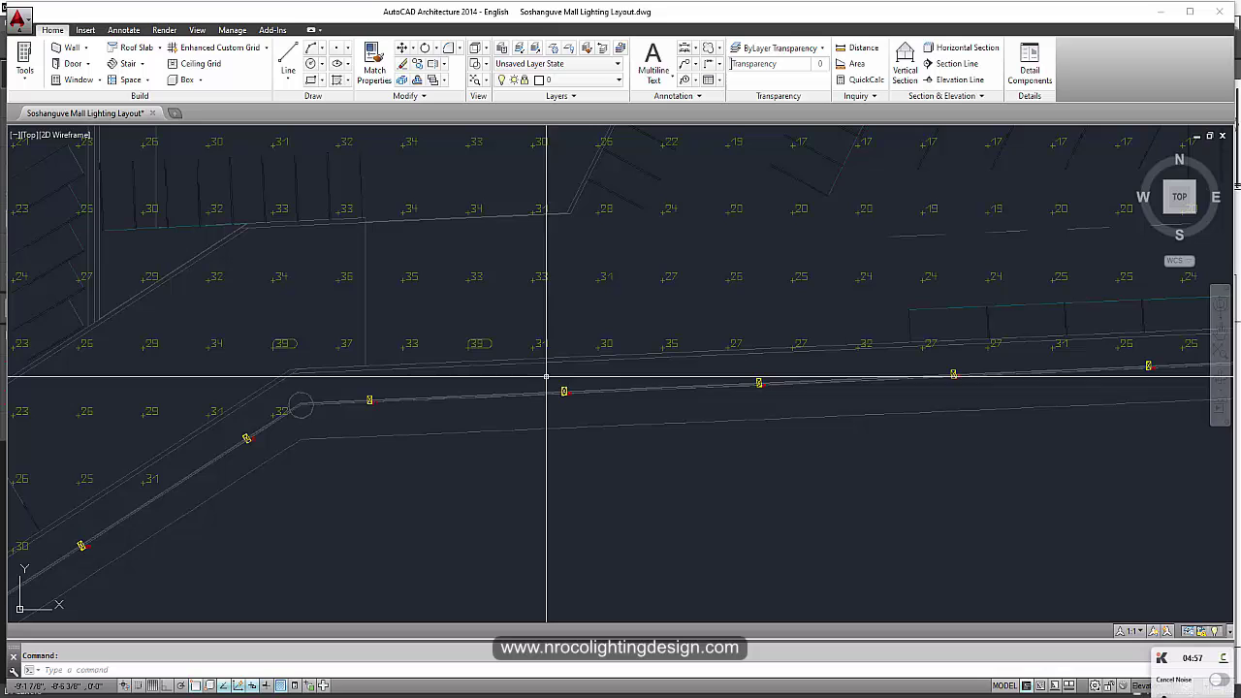
scroll(548, 386, up, 4)
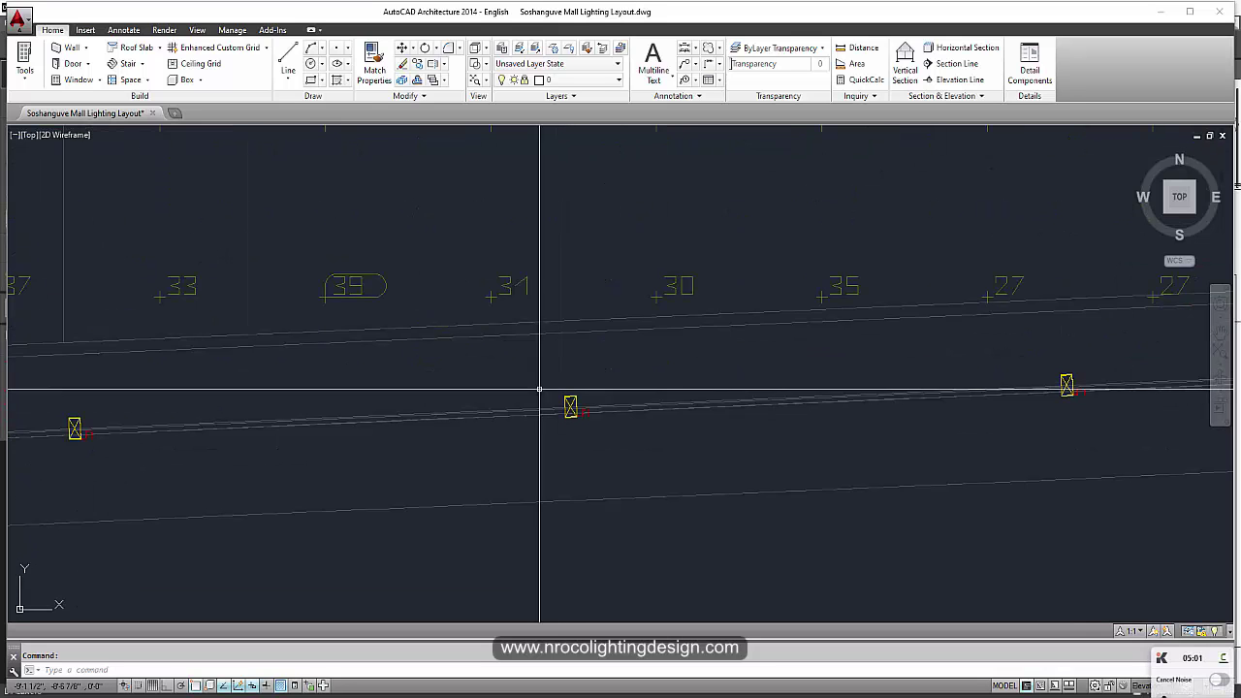
Scale one F1 luminaire symbol on the southern boundary line by a factor of 5/1 about its centre.
scroll(532, 389, down, 3)
scroll(538, 397, up, 4)
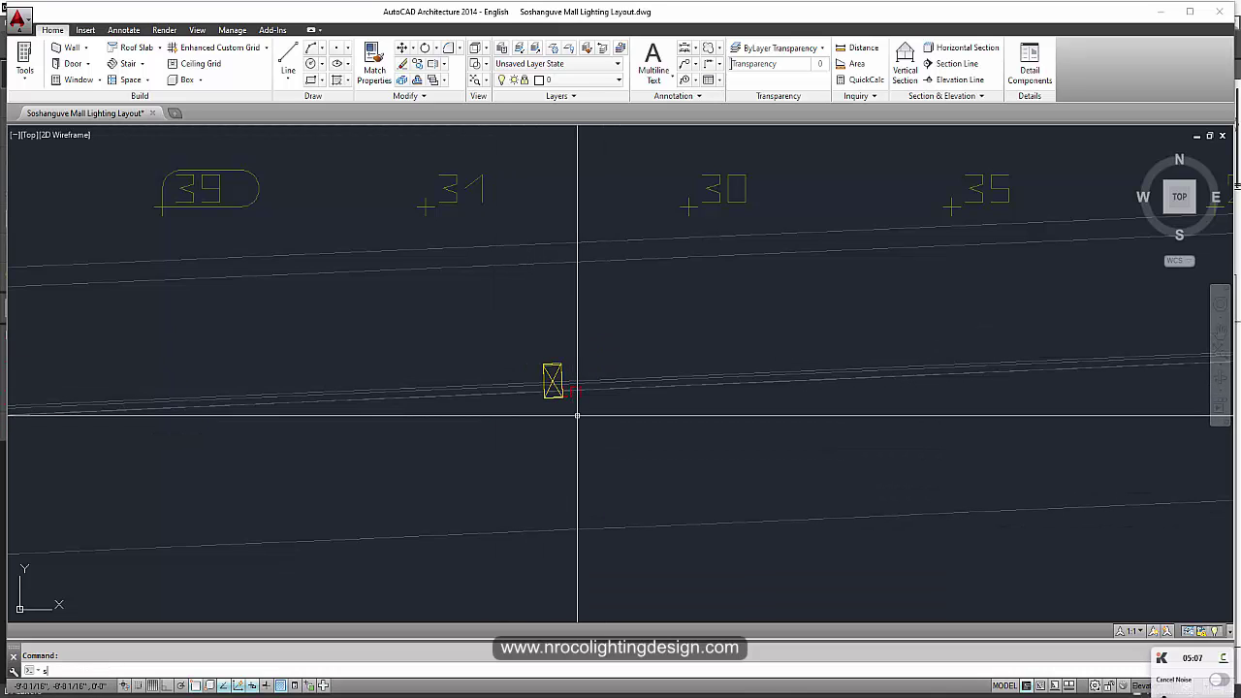
text(sc)
key(Return)
key(Return)
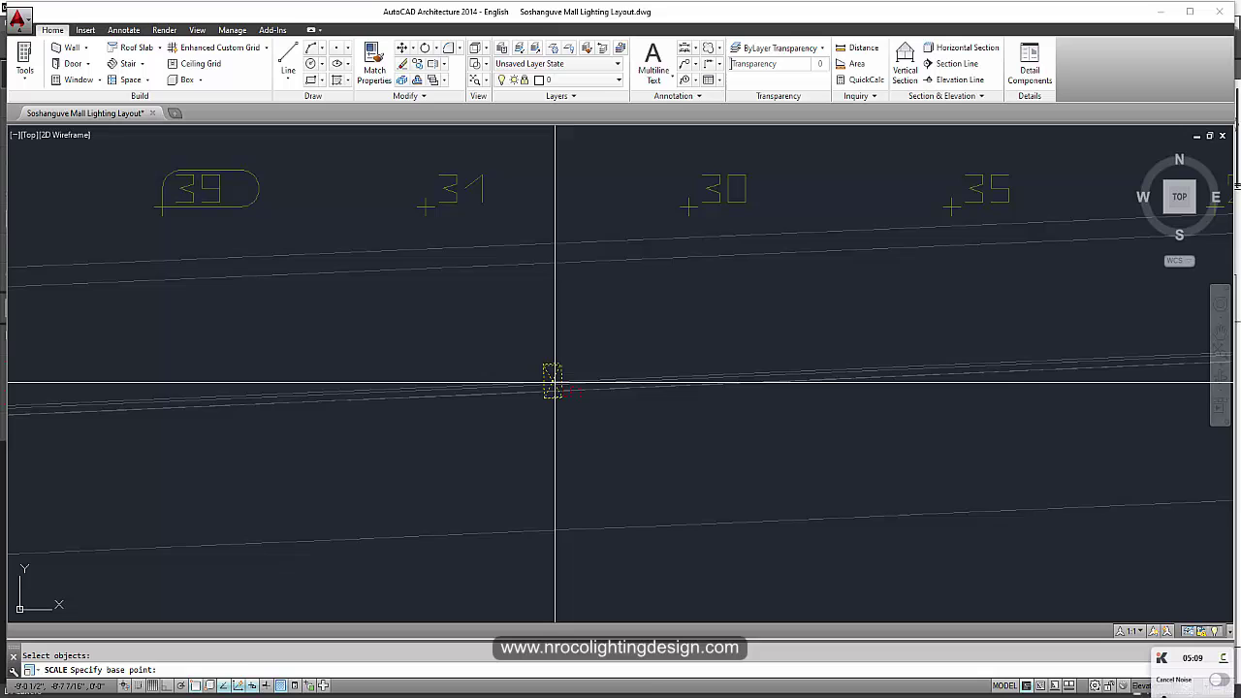
click(554, 383)
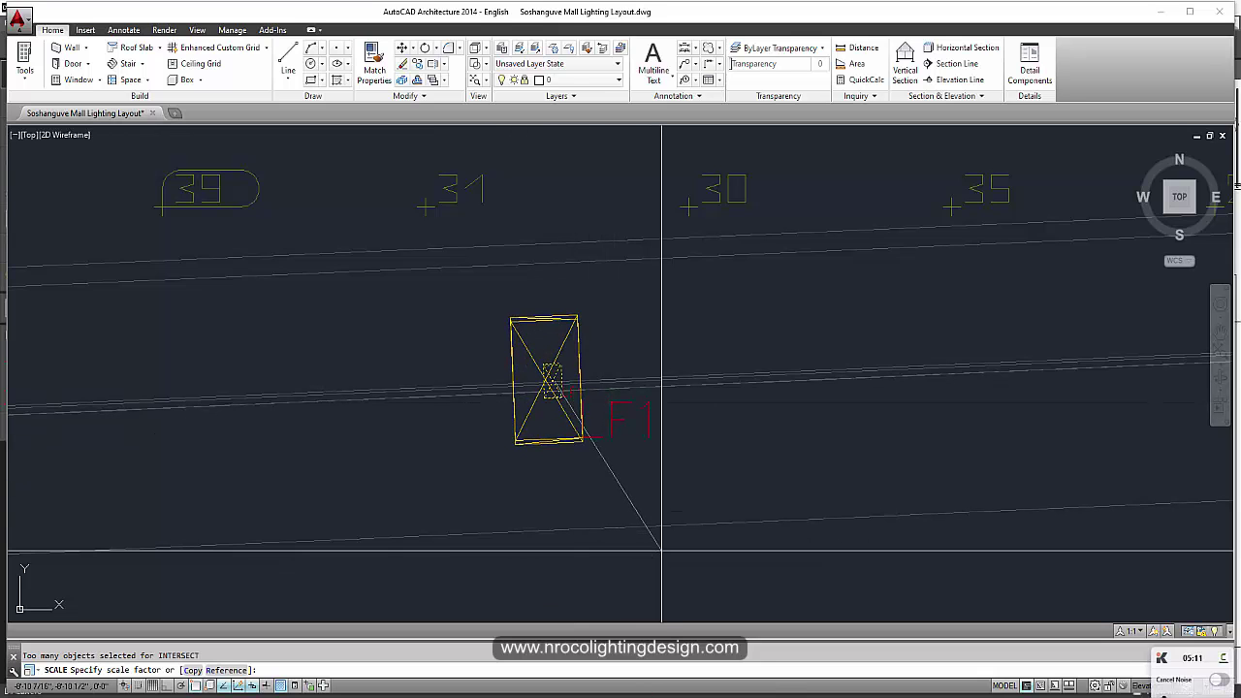
text(5/1)
key(Return)
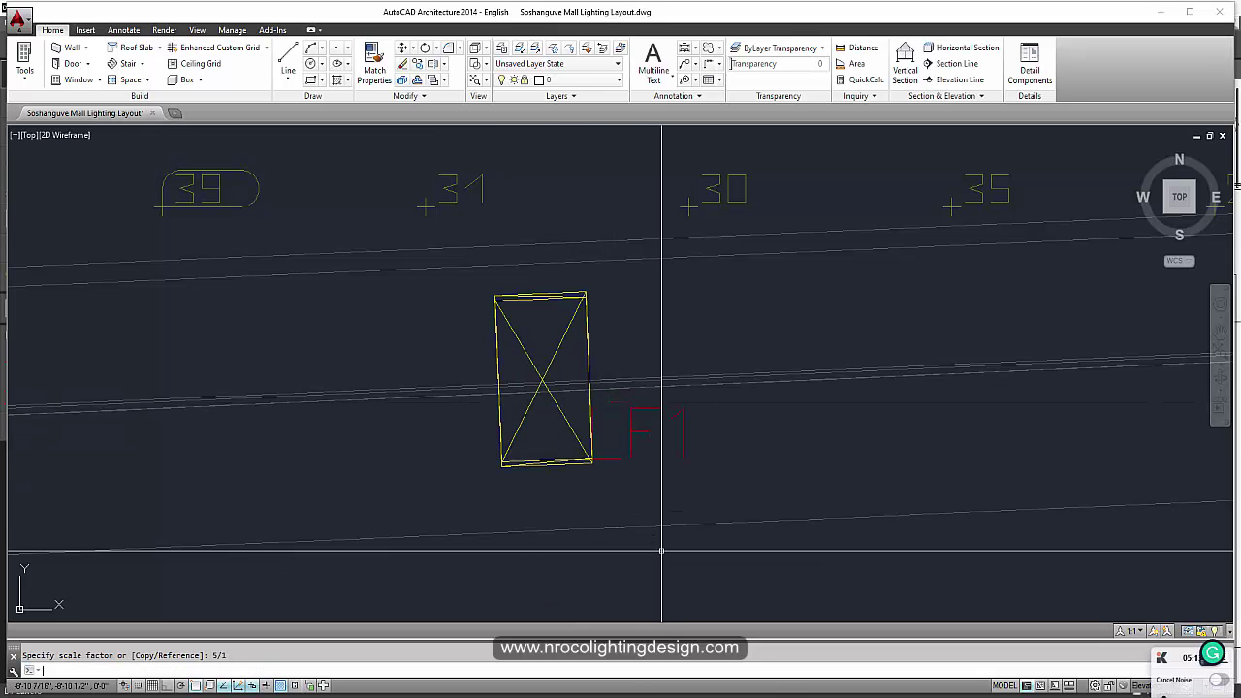
scroll(662, 549, down, 5)
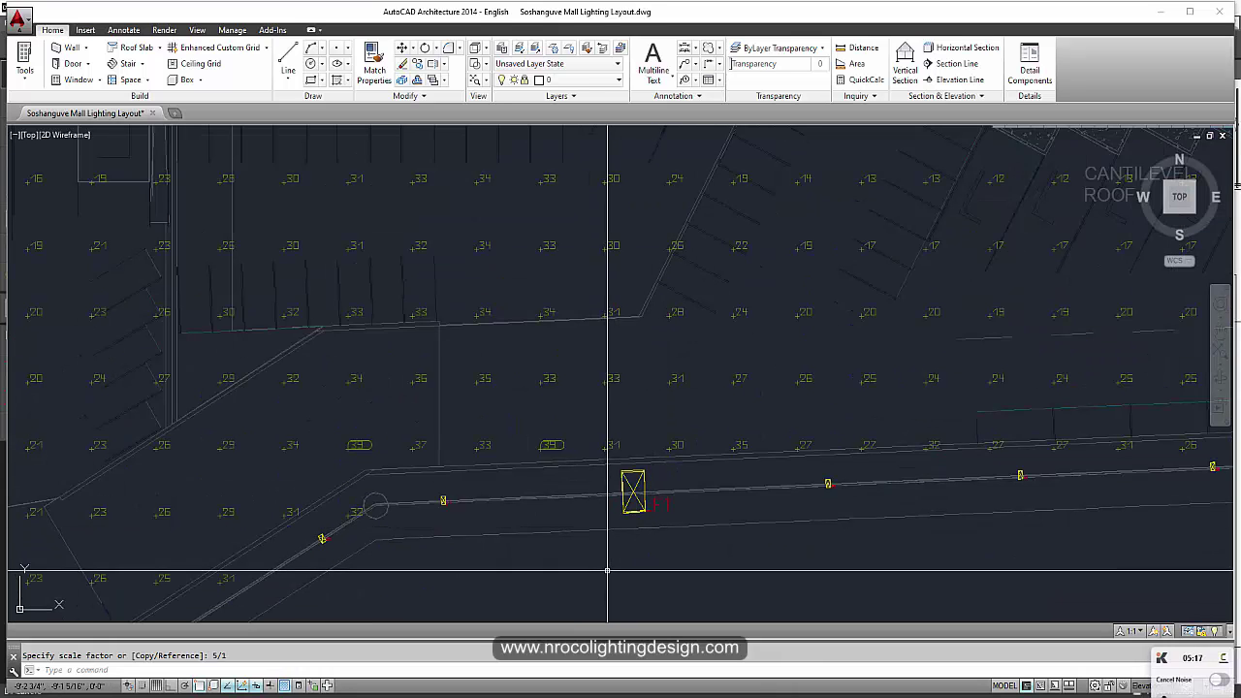
middle_drag(609, 564, 572, 494)
scroll(549, 508, down, 4)
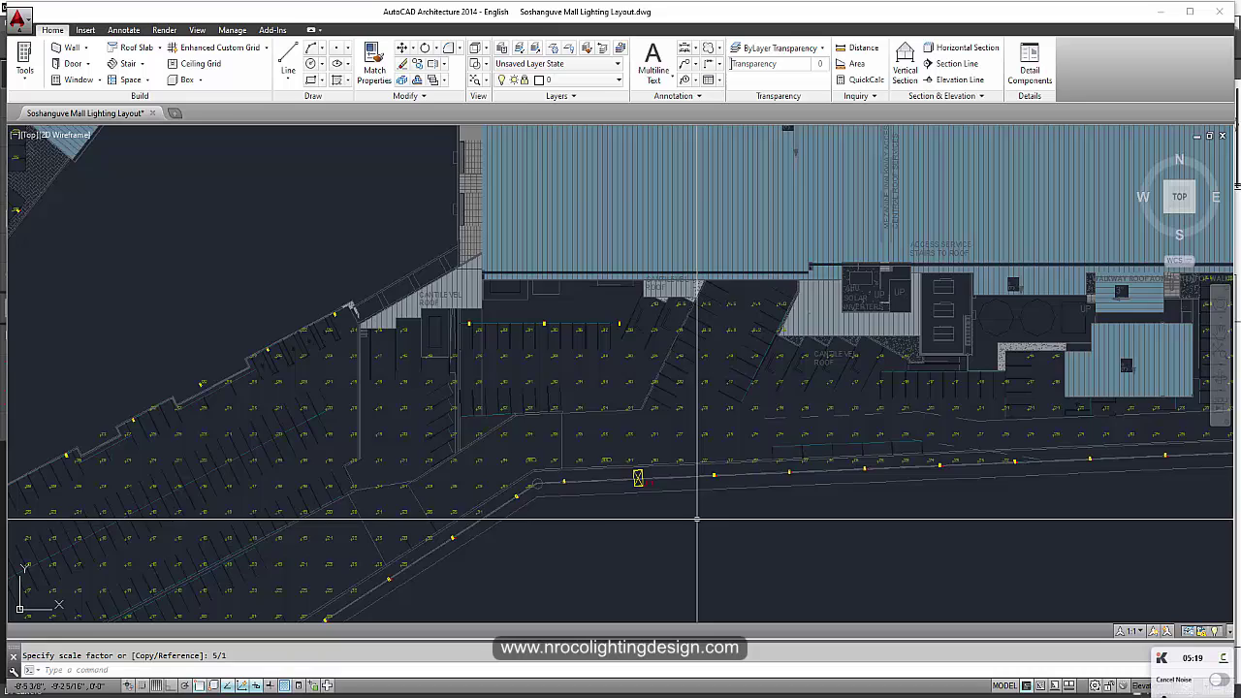
scroll(549, 508, down, 2)
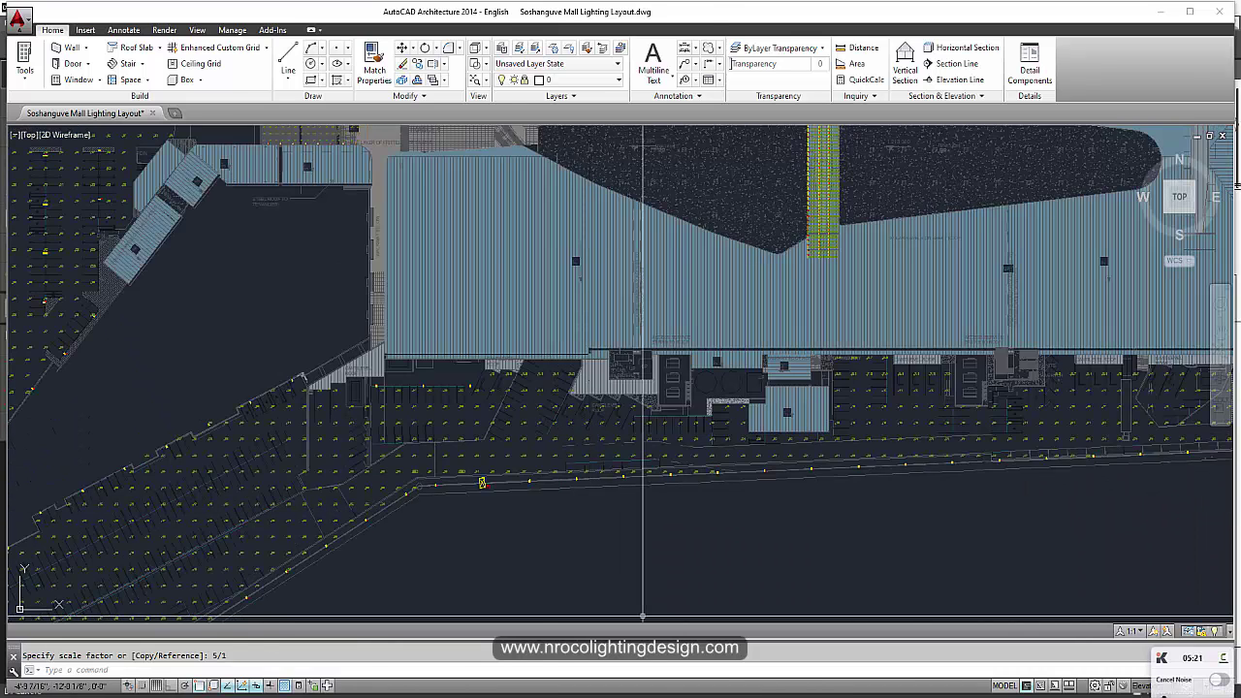
Switch to the Udemy search results in the browser, look through the lighting courses and open DIALux evo for Beginners.
key(alt+Tab)
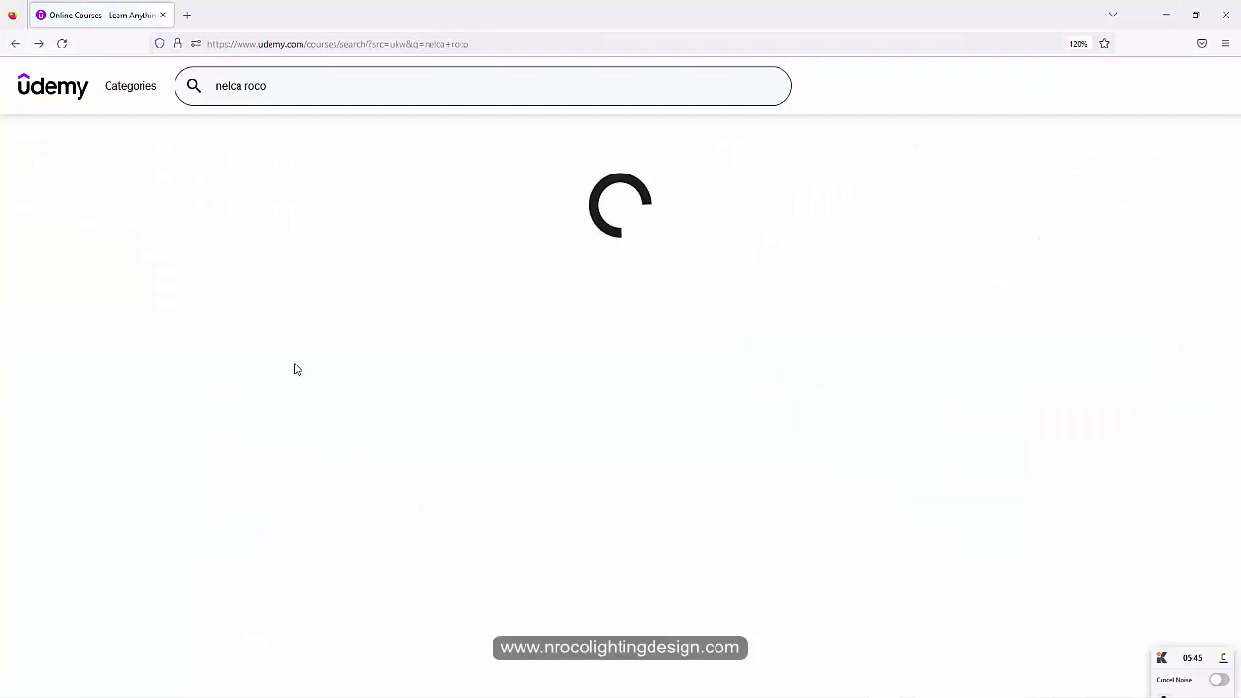
scroll(436, 429, down, 3)
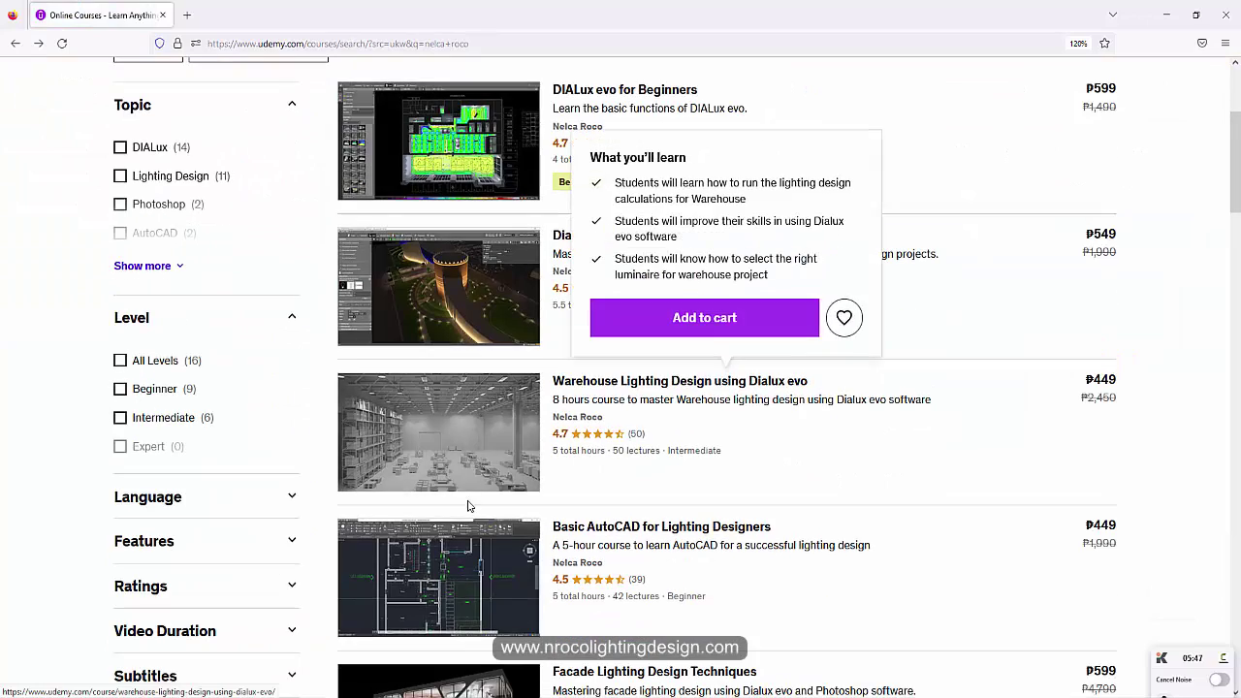
scroll(470, 504, down, 2)
scroll(483, 472, up, 2)
scroll(483, 472, up, 2)
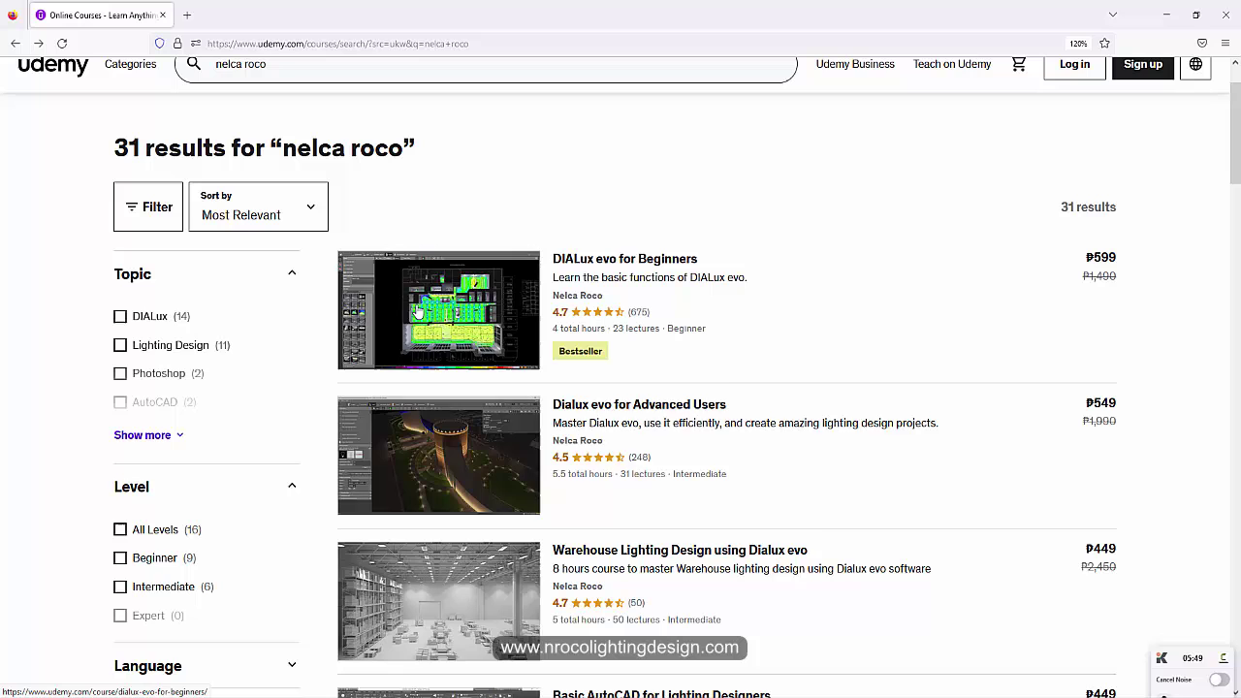
click(457, 305)
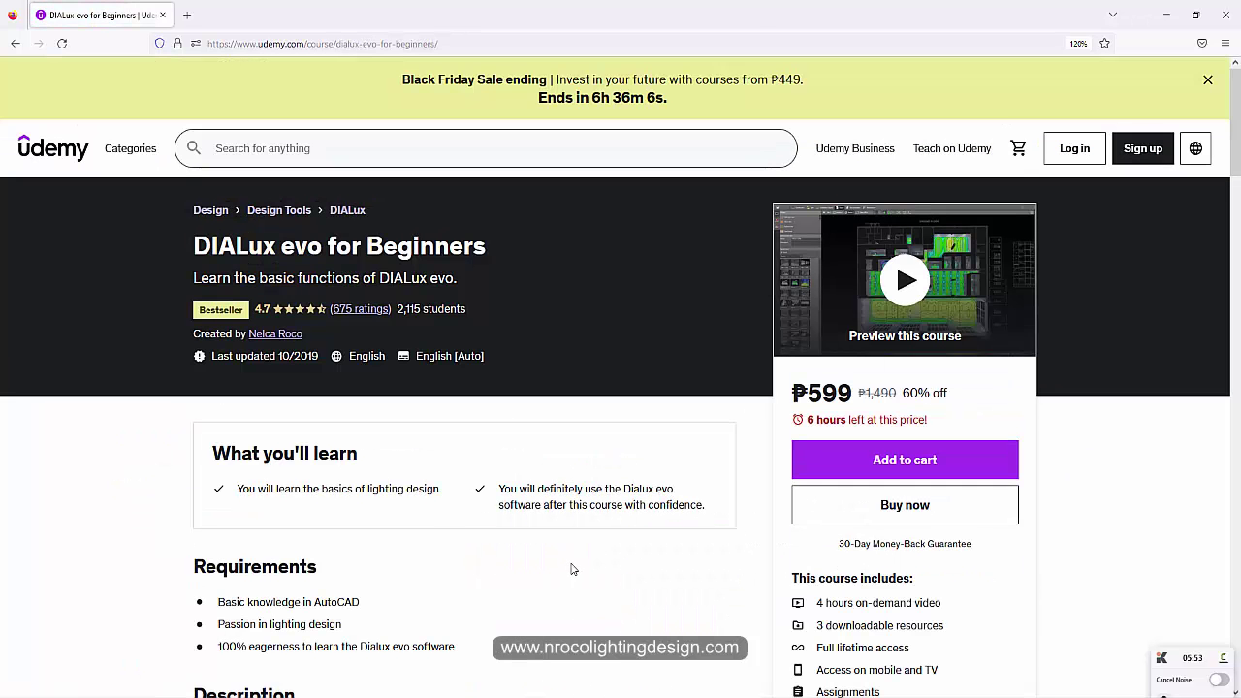
scroll(573, 569, down, 1)
Switch to the lighting design channel page on YouTube and close its comments panel.
key(alt+Tab)
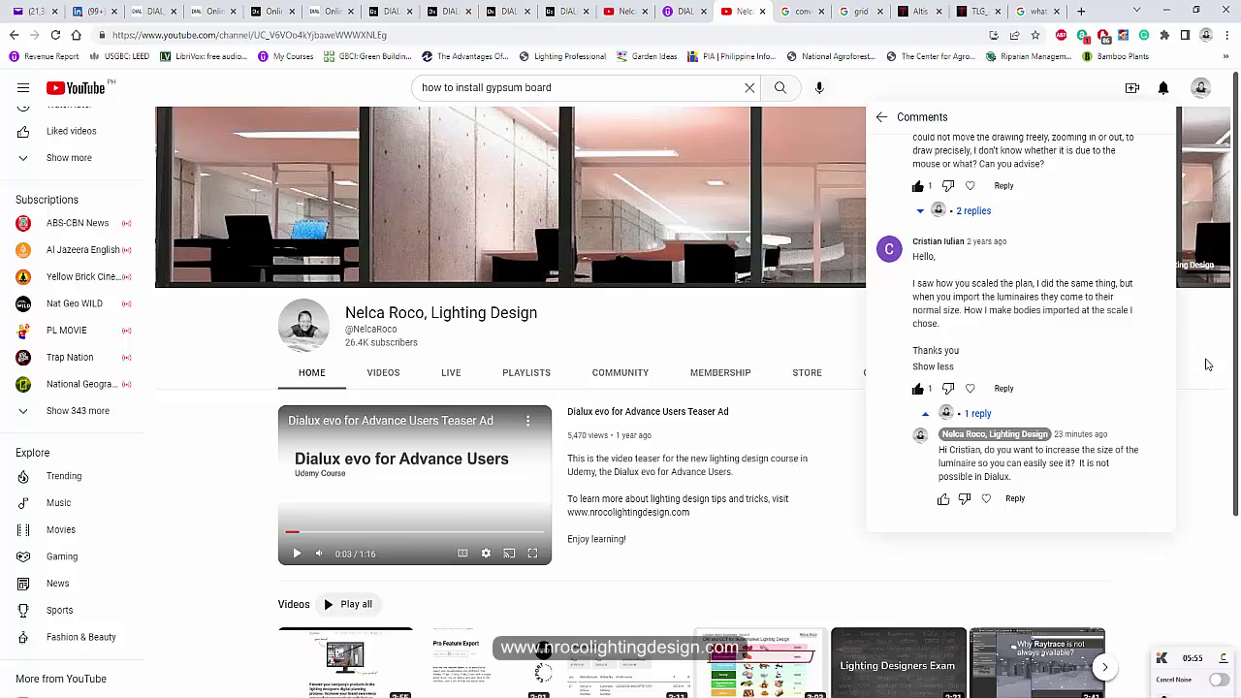
click(1207, 364)
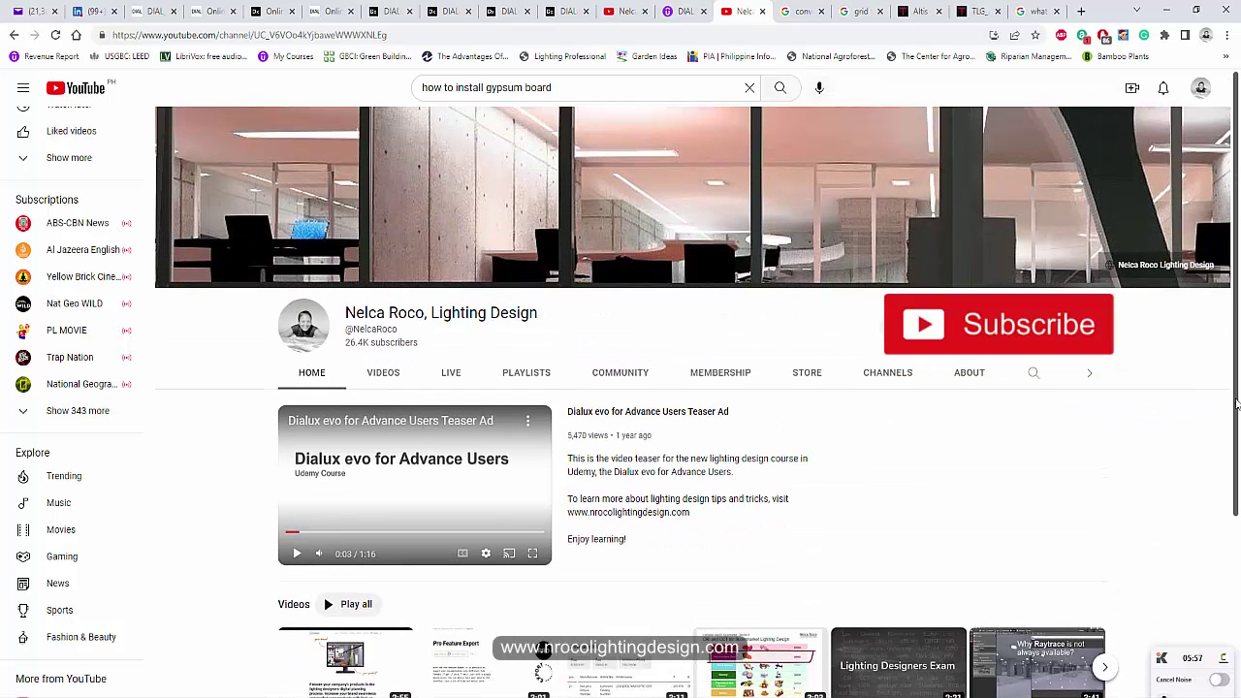